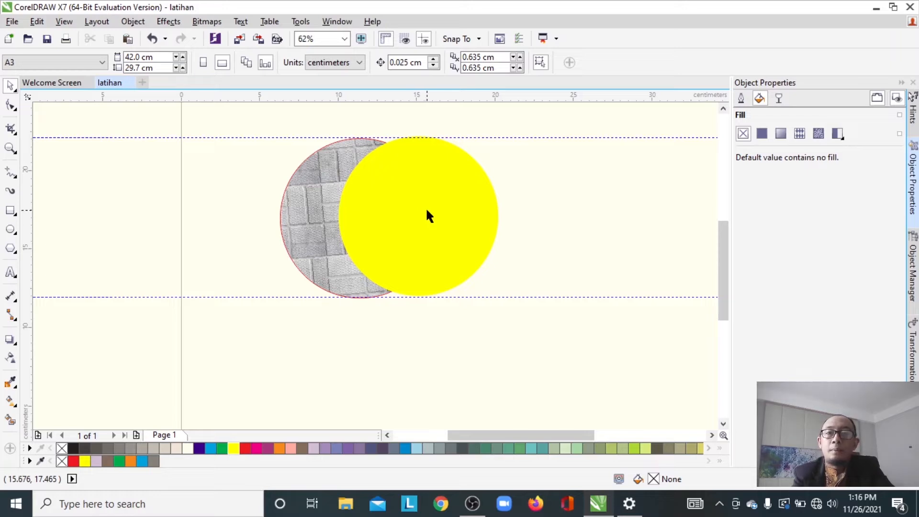
- Delete the yellow circle and the brick-textured circle from the page
{"action": "left_click", "coordinate": [446, 202]}
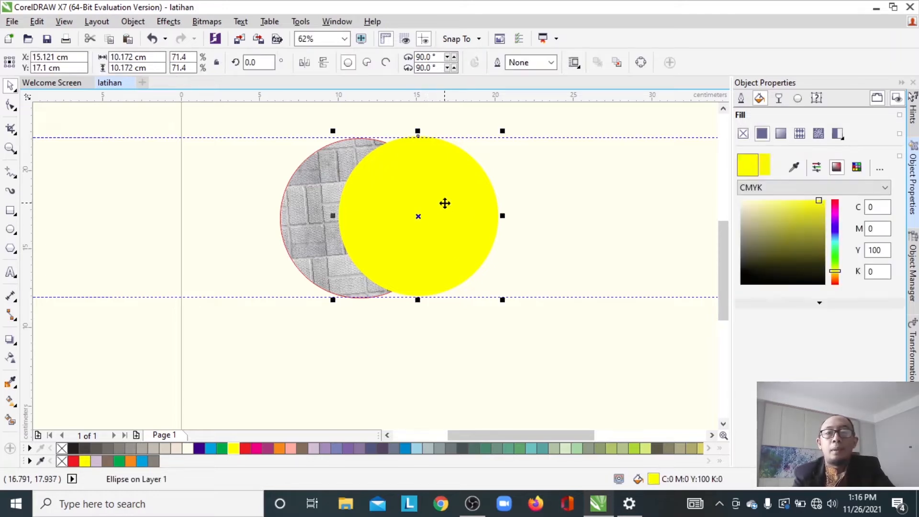
{"action": "key", "text": "Delete"}
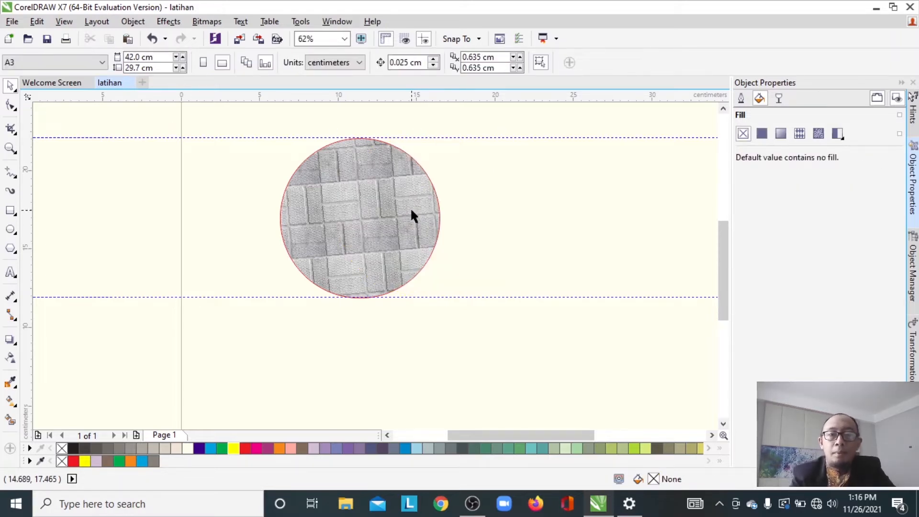
{"action": "right_click", "coordinate": [411, 210]}
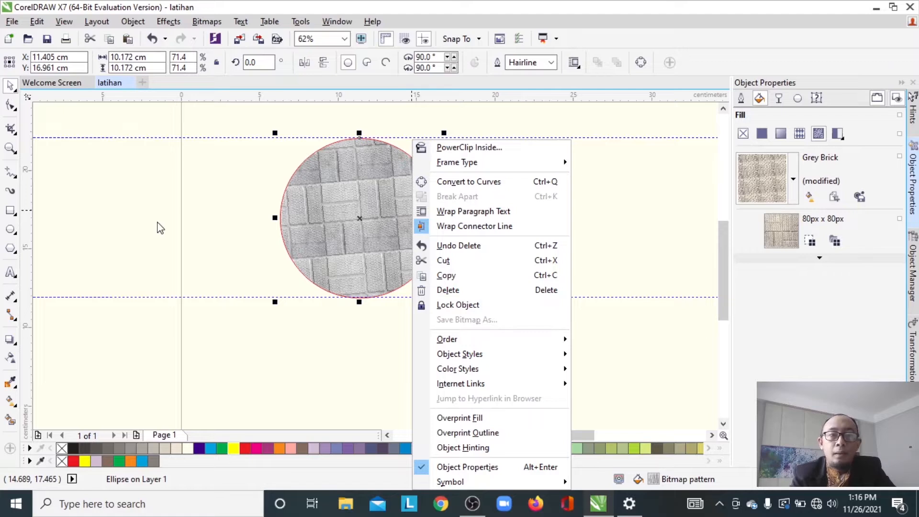
{"action": "key", "text": "Escape"}
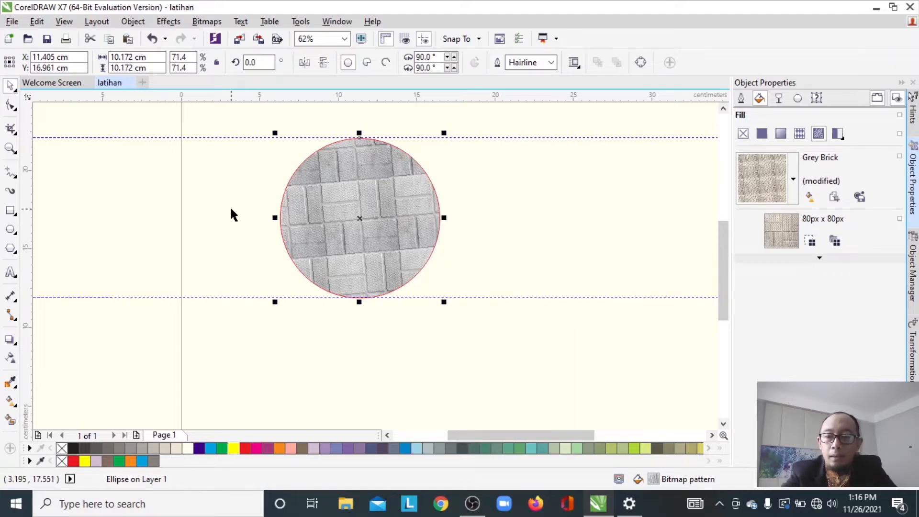
{"action": "key", "text": "Delete"}
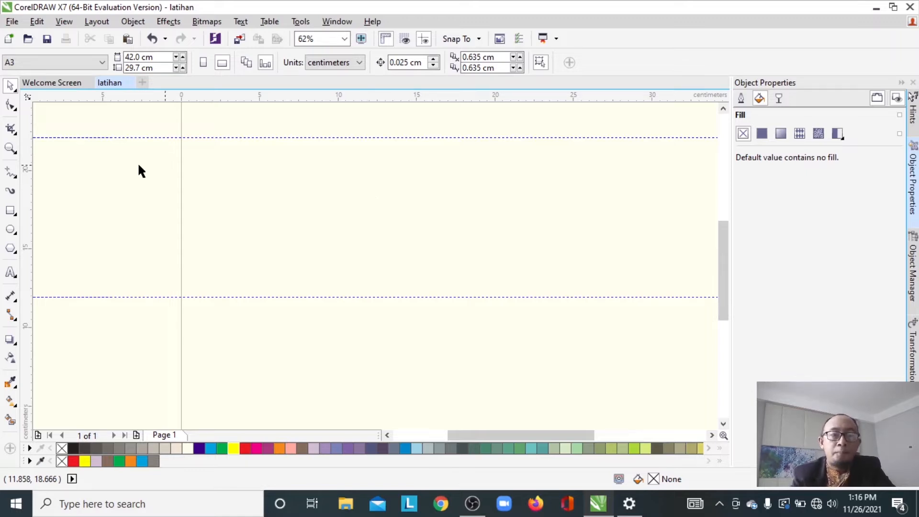
- Pick the Freehand tool and draw three separate diagonal straight lines
{"action": "left_click", "coordinate": [11, 176]}
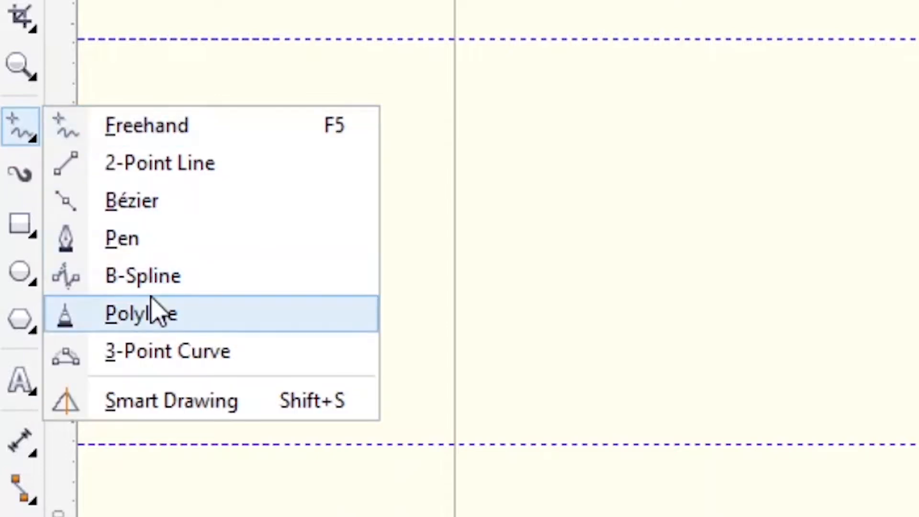
{"action": "left_click", "coordinate": [143, 128]}
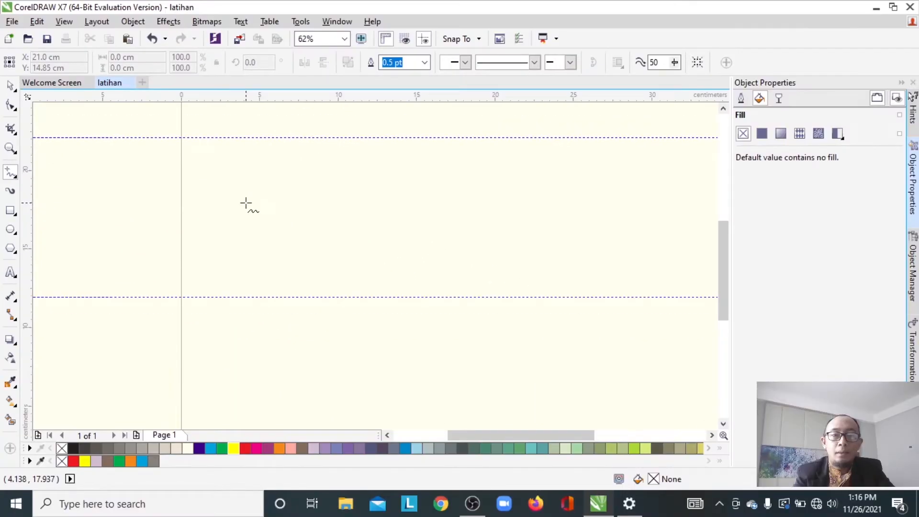
{"action": "left_click", "coordinate": [245, 202]}
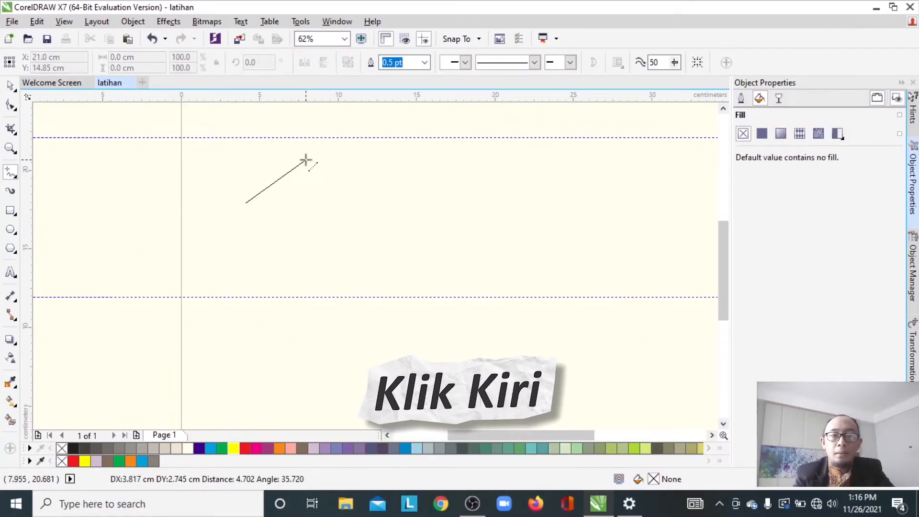
{"action": "left_click", "coordinate": [305, 159]}
{"action": "left_click", "coordinate": [357, 164]}
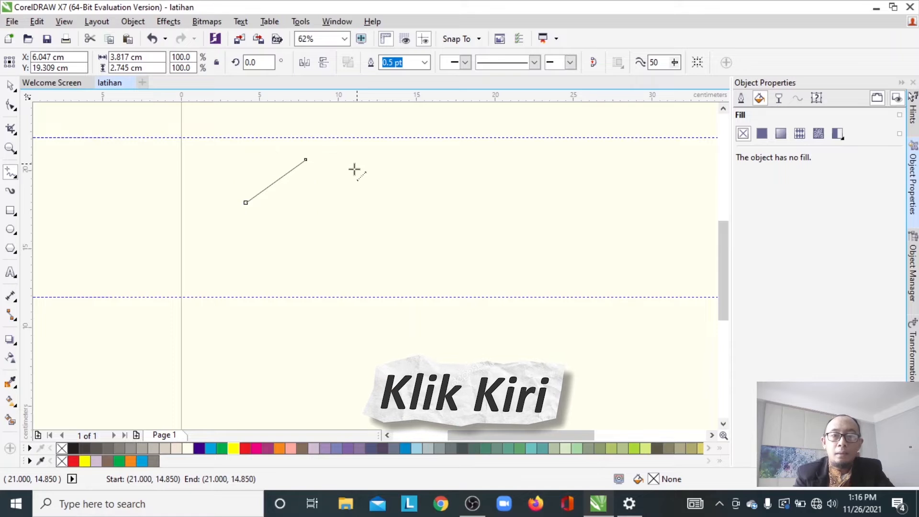
{"action": "left_click", "coordinate": [266, 235]}
{"action": "left_click", "coordinate": [401, 176]}
{"action": "left_click", "coordinate": [295, 247]}
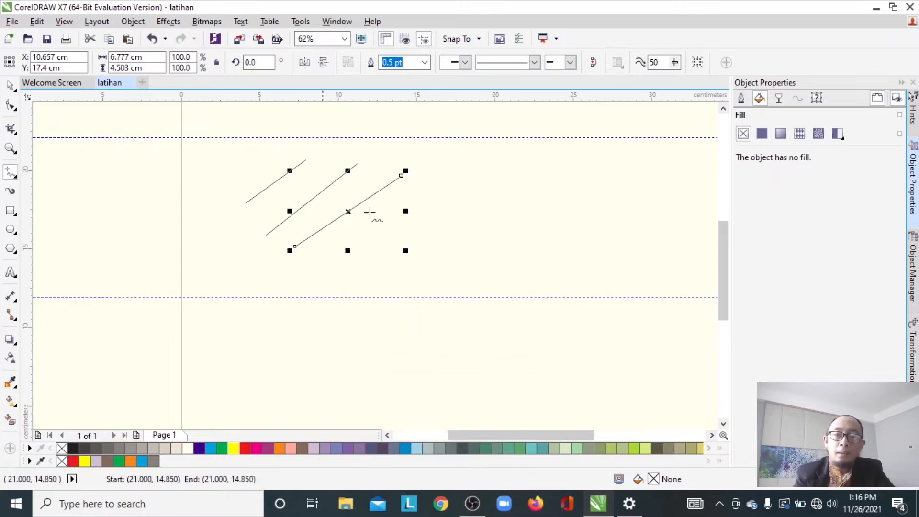
- Draw a connected zig-zag line with the Freehand tool, continuing each segment from the previous endpoint
{"action": "left_click", "coordinate": [455, 178]}
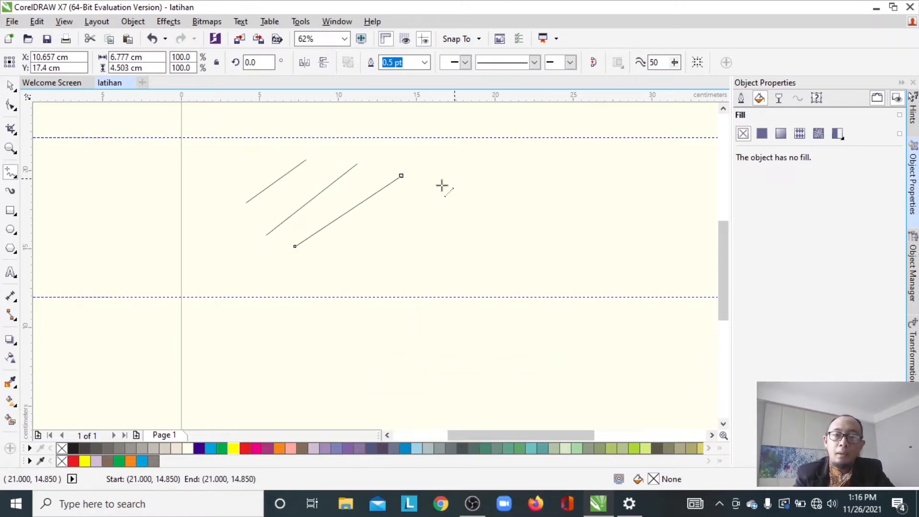
{"action": "double_click", "coordinate": [351, 244]}
{"action": "double_click", "coordinate": [503, 194]}
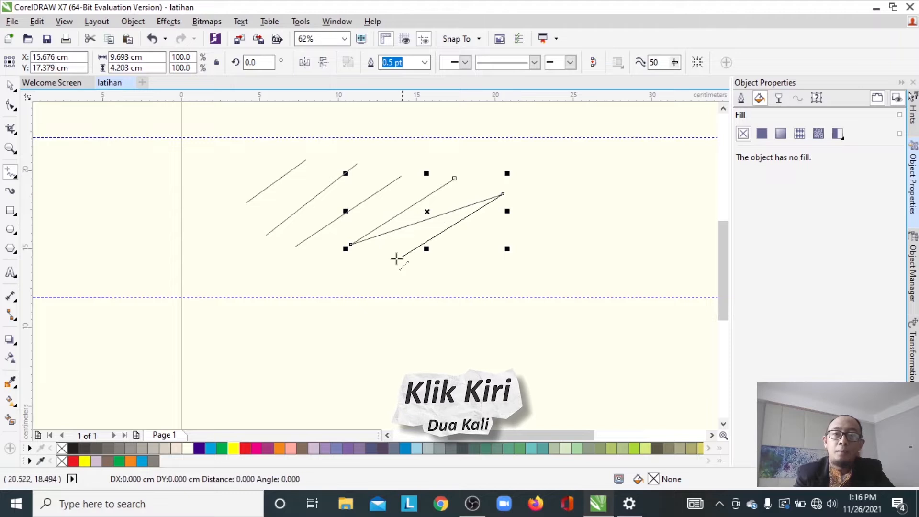
{"action": "double_click", "coordinate": [362, 274]}
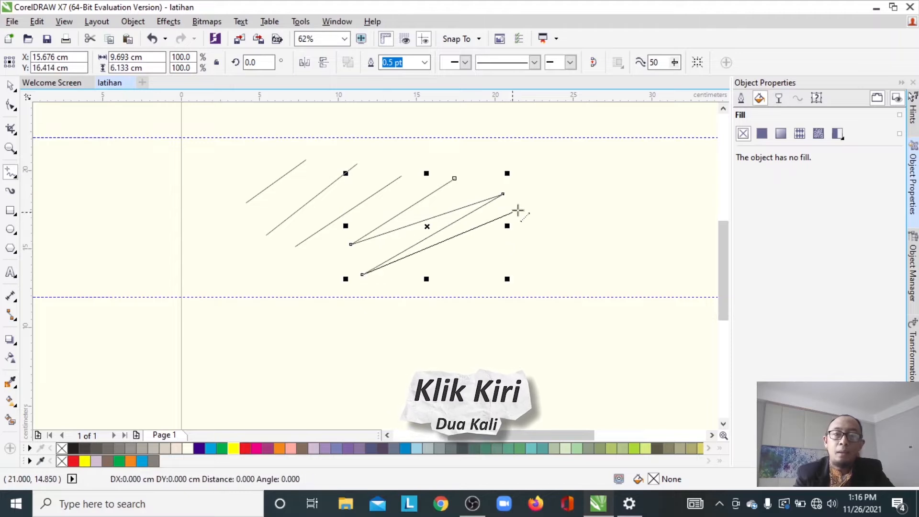
{"action": "double_click", "coordinate": [555, 205]}
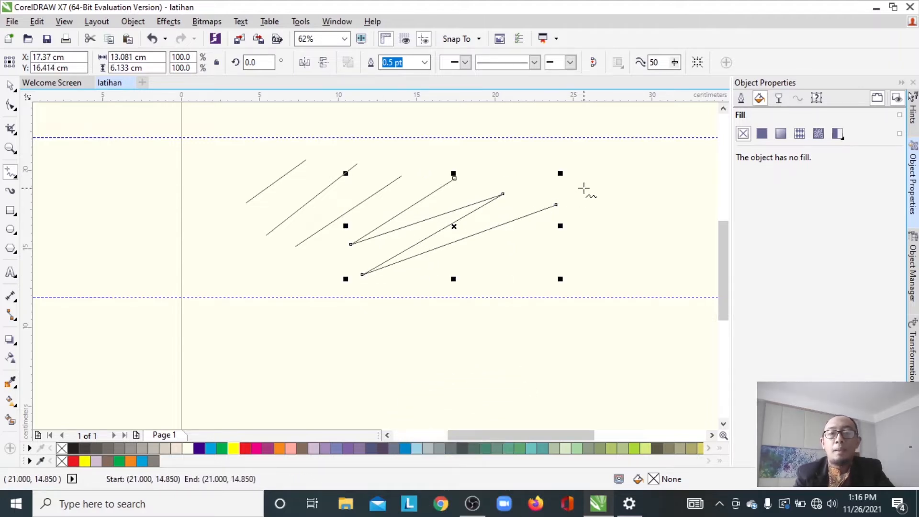
- Select all the drawn lines and remove them from the page
{"action": "key", "text": "space"}
{"action": "left_click_drag", "start_coordinate": [229, 124], "coordinate": [602, 297]}
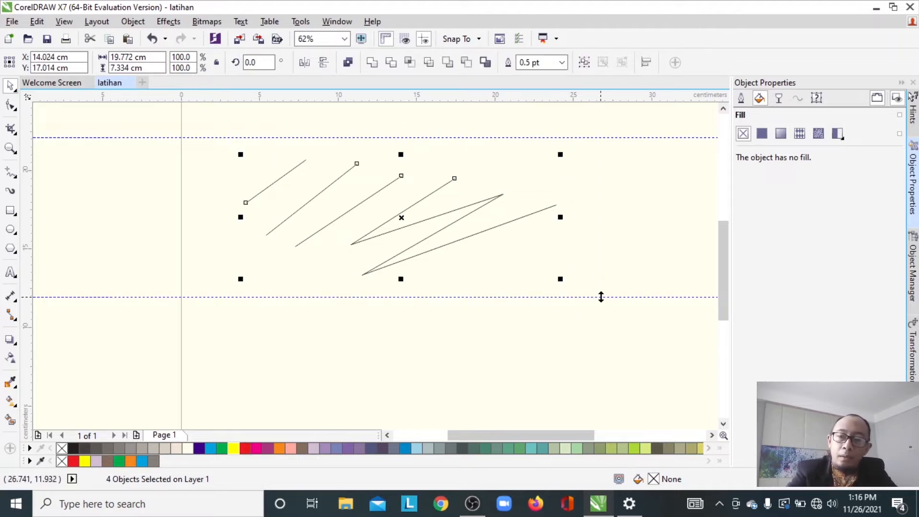
{"action": "key", "text": "Escape"}
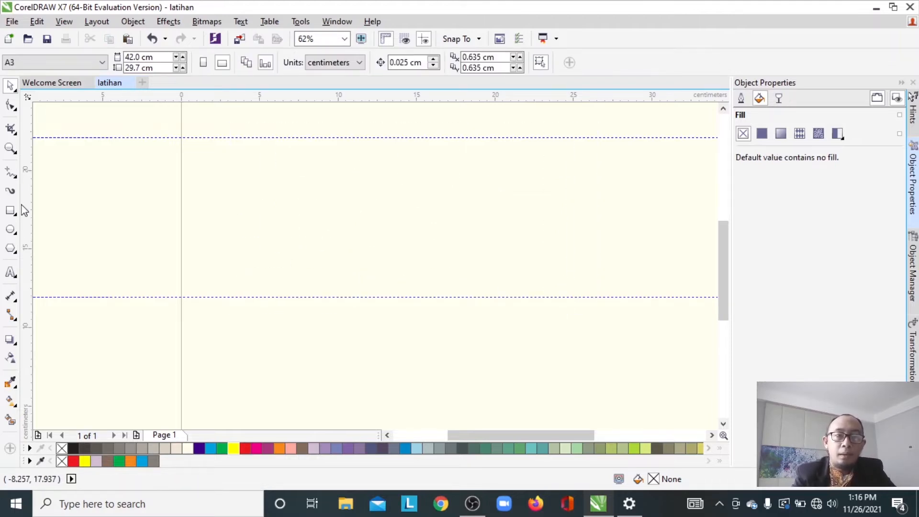
- Switch to the Bézier tool, draw a closed M-shaped outline from corner points, and fill it yellow
{"action": "left_click", "coordinate": [12, 175]}
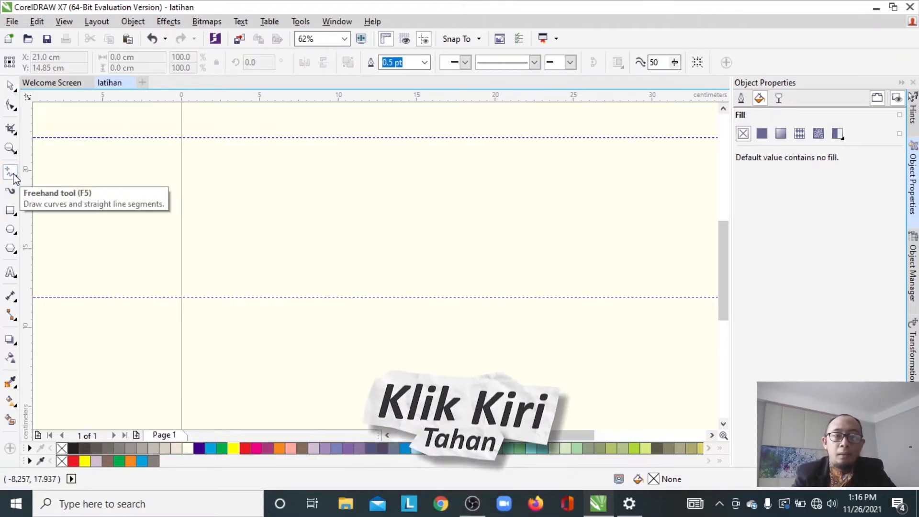
{"action": "left_click", "coordinate": [13, 176]}
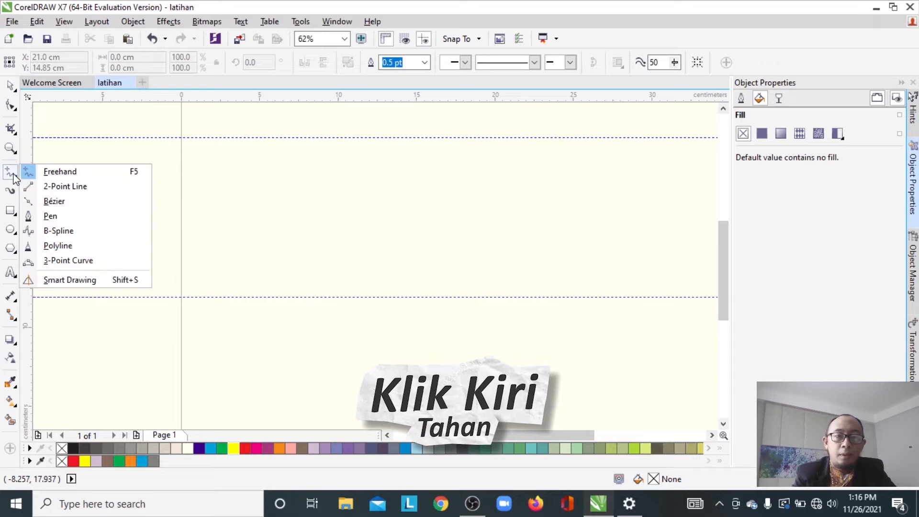
{"action": "left_click", "coordinate": [63, 203]}
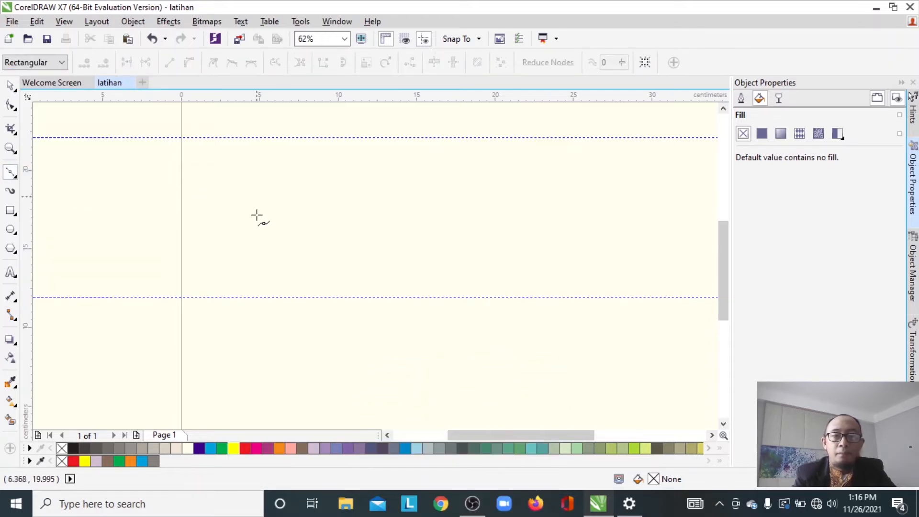
{"action": "left_click", "coordinate": [230, 288]}
{"action": "left_click", "coordinate": [281, 151]}
{"action": "left_click", "coordinate": [320, 308]}
{"action": "left_click", "coordinate": [351, 191]}
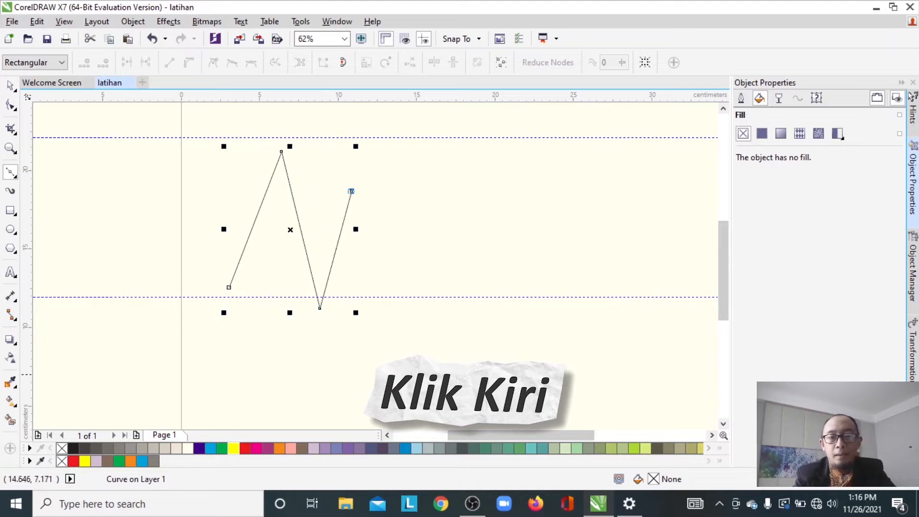
{"action": "left_click", "coordinate": [426, 400]}
{"action": "left_click", "coordinate": [363, 282]}
{"action": "left_click", "coordinate": [333, 363]}
{"action": "left_click", "coordinate": [276, 265]}
{"action": "left_click", "coordinate": [219, 362]}
{"action": "left_click", "coordinate": [229, 287]}
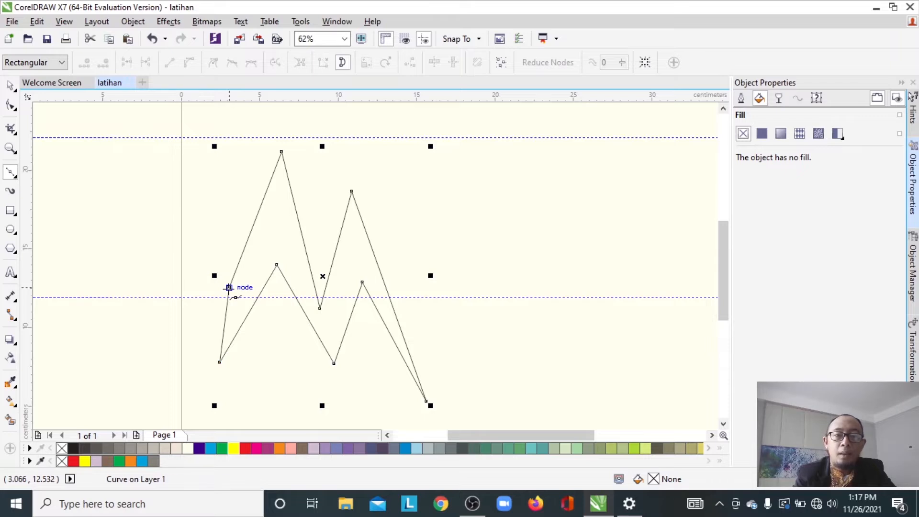
{"action": "left_click", "coordinate": [233, 449]}
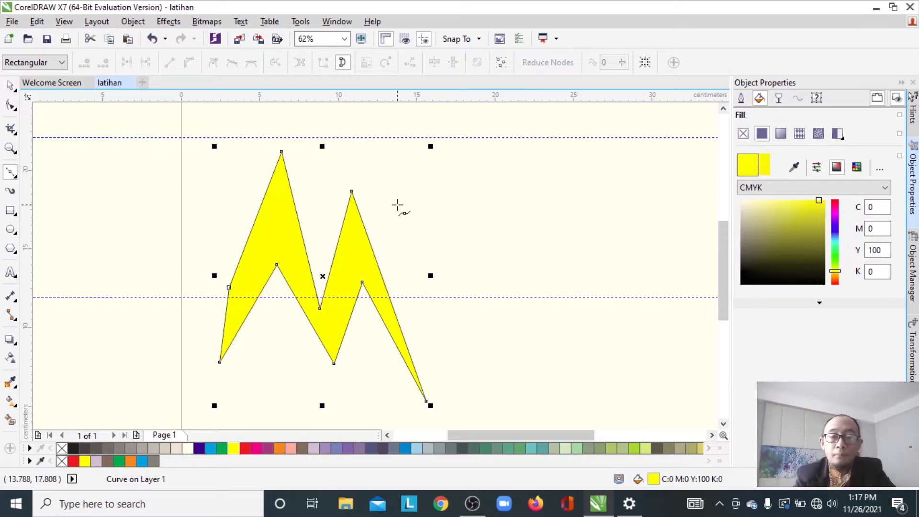
- Delete the yellow M shape
{"action": "left_click", "coordinate": [16, 176]}
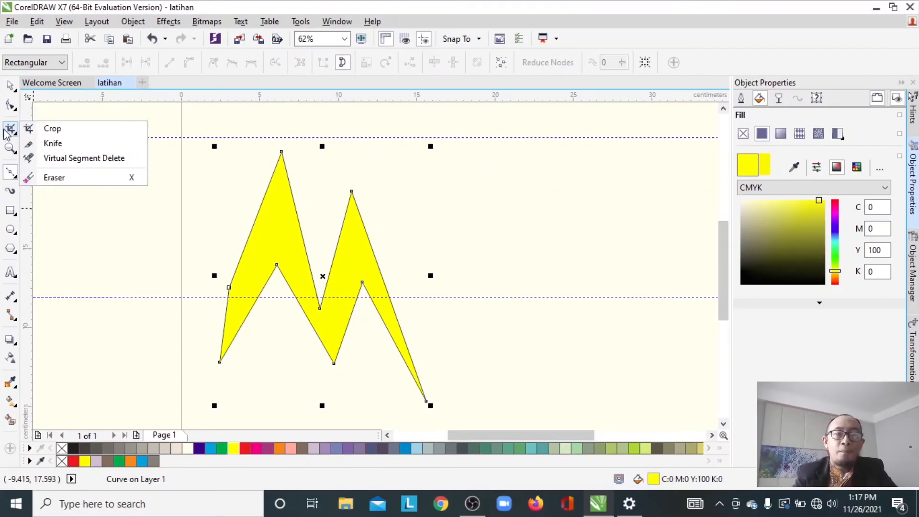
{"action": "mouse_move", "coordinate": [23, 5]}
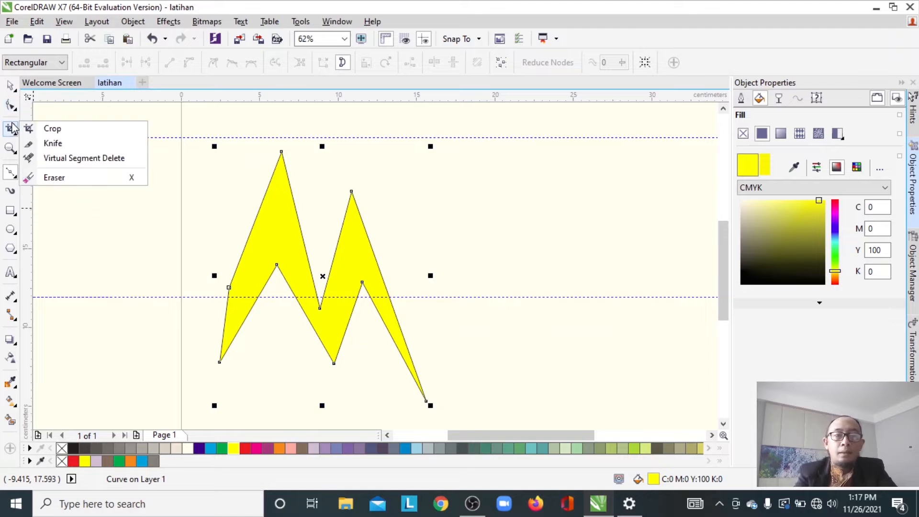
{"action": "mouse_move", "coordinate": [11, 176]}
{"action": "left_click", "coordinate": [10, 179]}
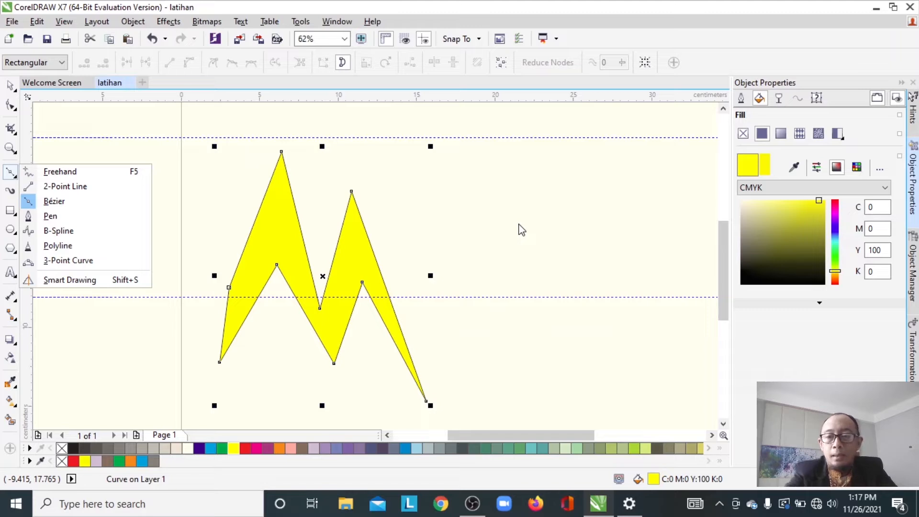
{"action": "left_click", "coordinate": [15, 91]}
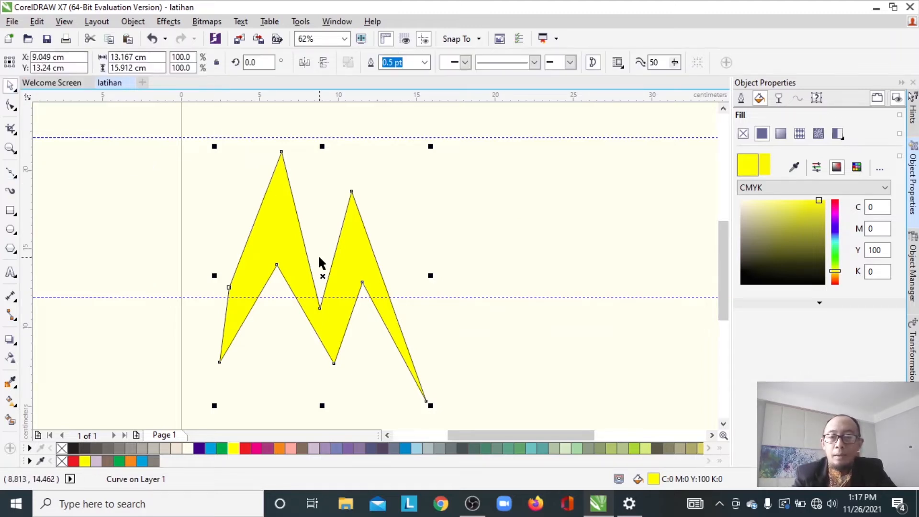
{"action": "key", "text": "Delete"}
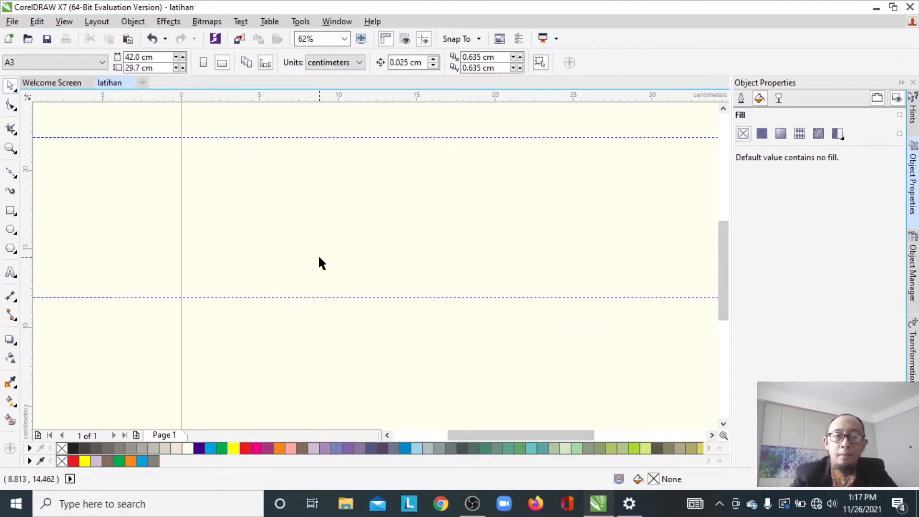
- Draw a single straight line across the page with the Bézier tool
{"action": "left_click", "coordinate": [11, 172]}
{"action": "left_click", "coordinate": [212, 196]}
{"action": "left_click", "coordinate": [598, 226]}
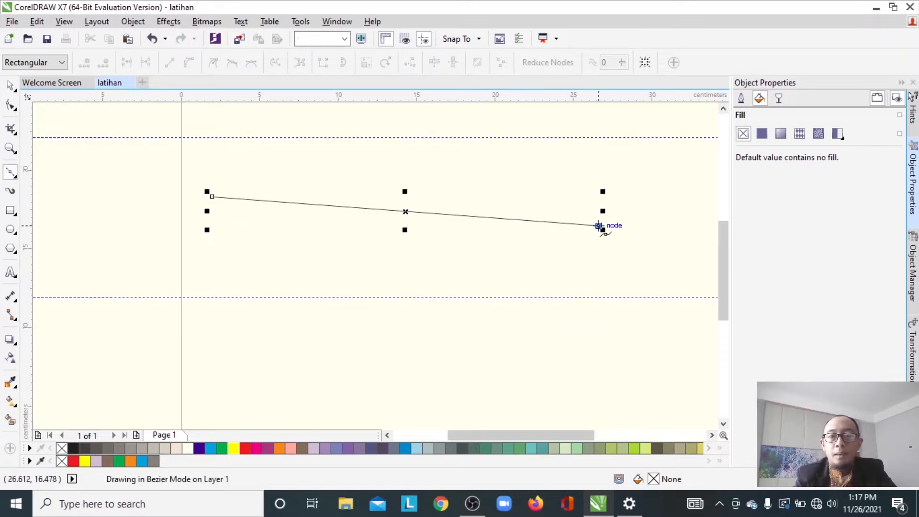
- Reposition both end nodes of the line with the Shape tool
{"action": "left_click", "coordinate": [11, 106]}
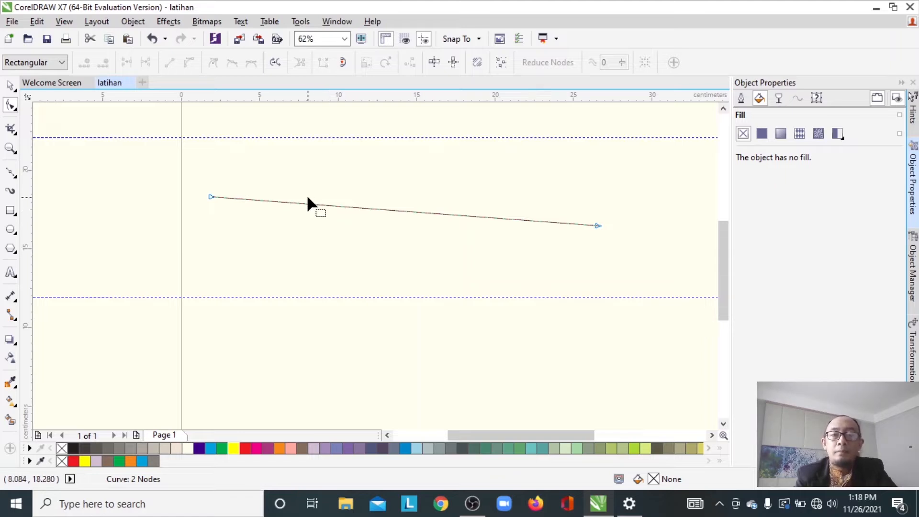
{"action": "left_click_drag", "start_coordinate": [211, 194], "coordinate": [198, 218]}
{"action": "left_click_drag", "start_coordinate": [597, 225], "coordinate": [596, 209]}
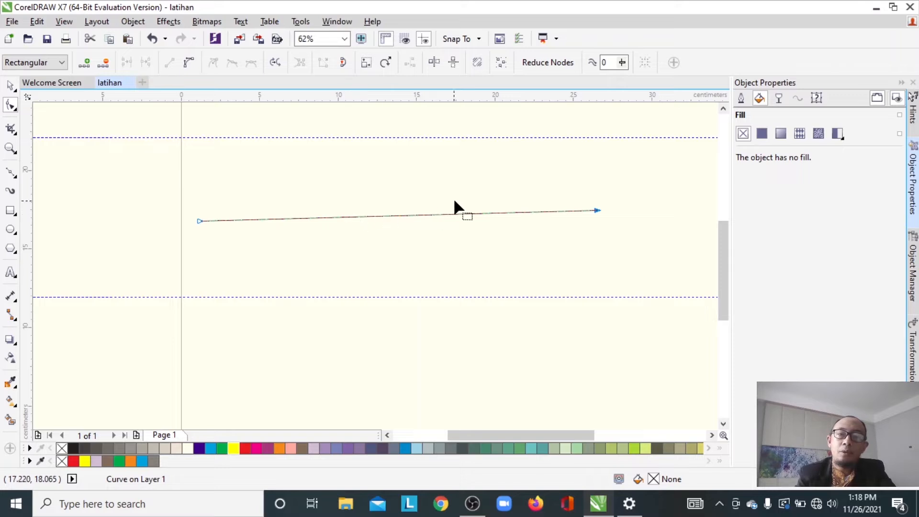
- Add a node in the line's middle and pull it up into a peak, moving both ends down to the lower guideline
{"action": "double_click", "coordinate": [376, 216]}
{"action": "left_click_drag", "start_coordinate": [376, 217], "coordinate": [382, 145]}
{"action": "left_click_drag", "start_coordinate": [196, 222], "coordinate": [279, 291]}
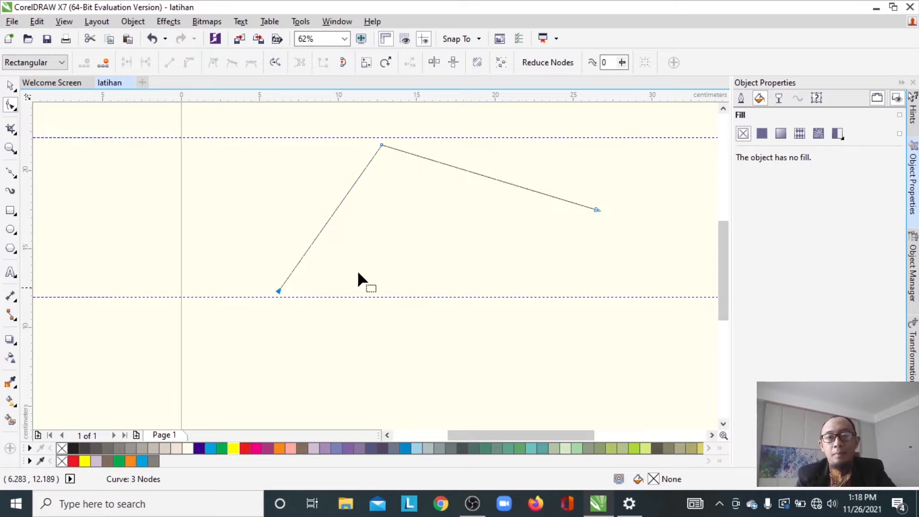
{"action": "left_click_drag", "start_coordinate": [598, 207], "coordinate": [528, 291]}
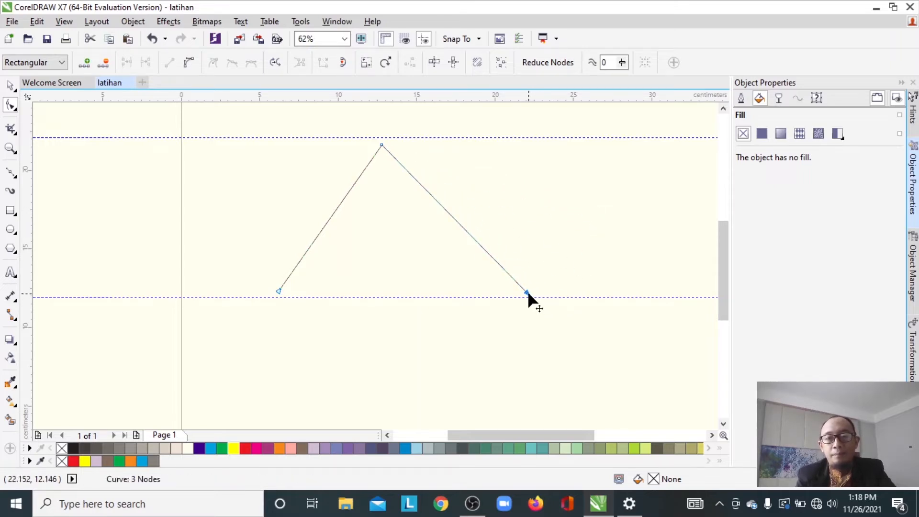
- Join the path's ends into a closed triangle and fill it blue
{"action": "double_click", "coordinate": [312, 243]}
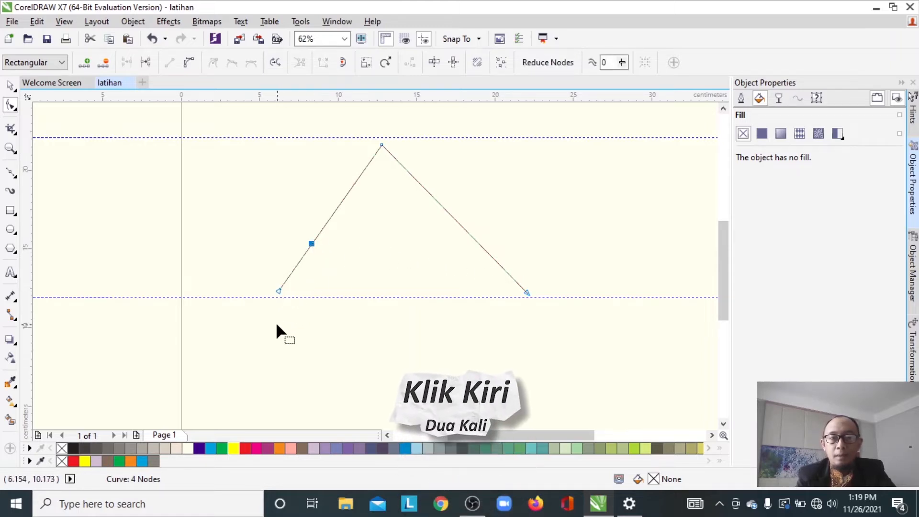
{"action": "left_click_drag", "start_coordinate": [279, 291], "coordinate": [456, 238]}
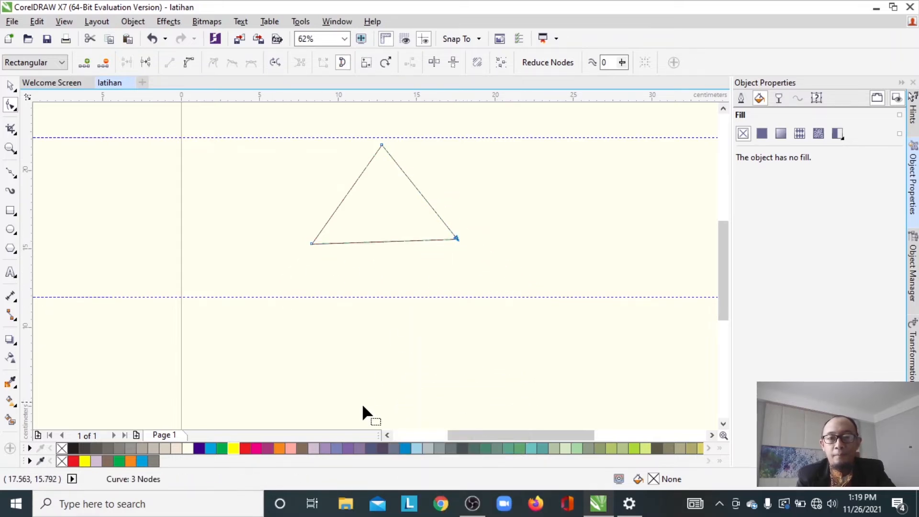
{"action": "left_click", "coordinate": [405, 448]}
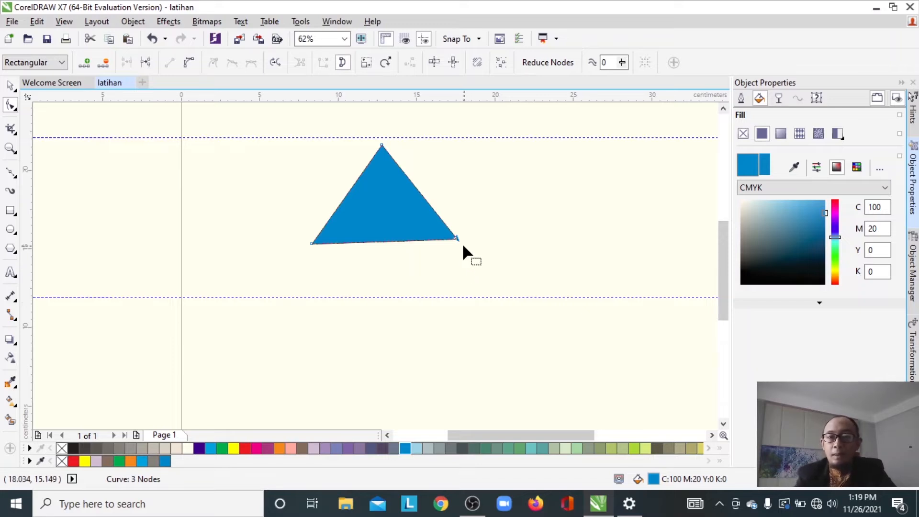
- Lower the triangle's two base corners to level its base, then move the triangle to the left of the page
{"action": "left_click_drag", "start_coordinate": [455, 237], "coordinate": [464, 255]}
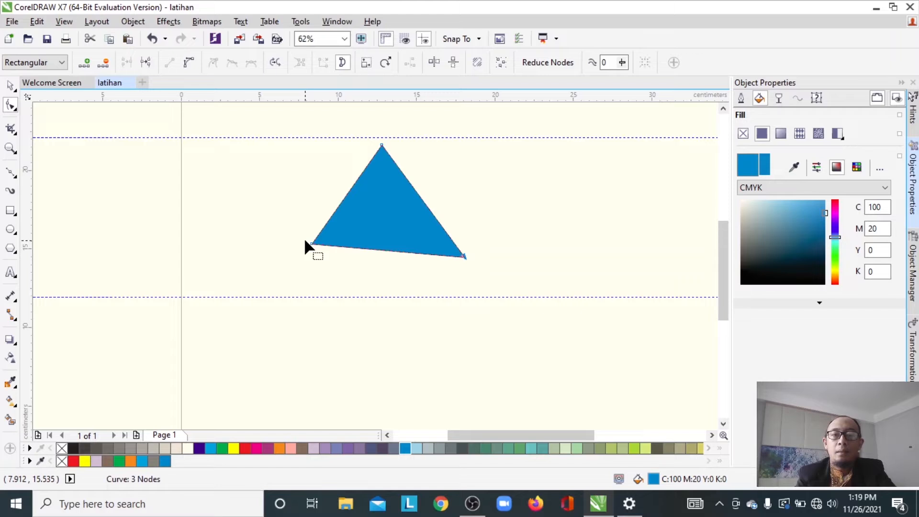
{"action": "left_click_drag", "start_coordinate": [310, 244], "coordinate": [307, 258]}
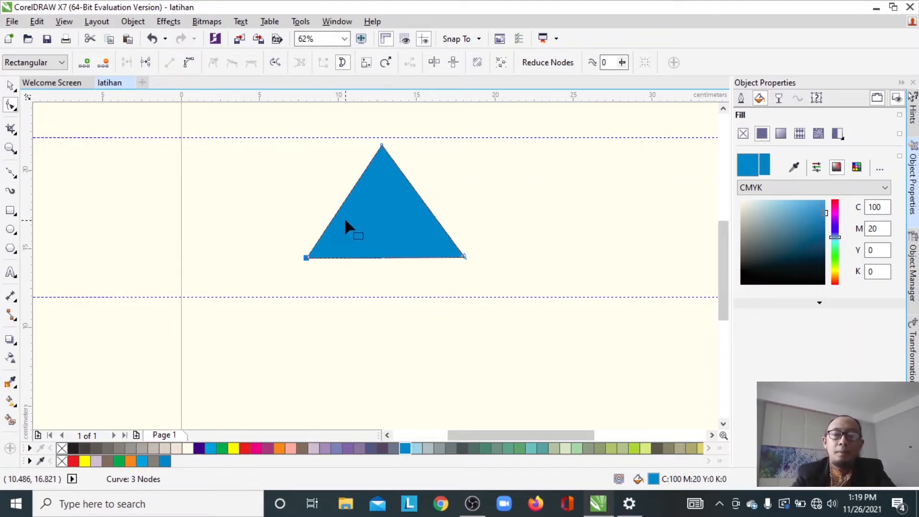
{"action": "key", "text": "space"}
{"action": "left_click_drag", "start_coordinate": [347, 220], "coordinate": [120, 220]}
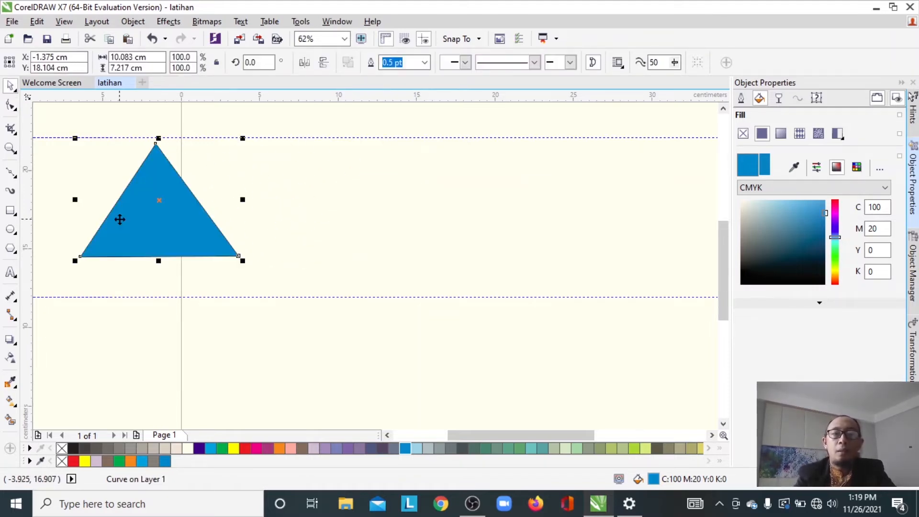
- Draw a straight, slightly slanted line with the Bézier tool to the right of the triangle
{"action": "left_click", "coordinate": [9, 173]}
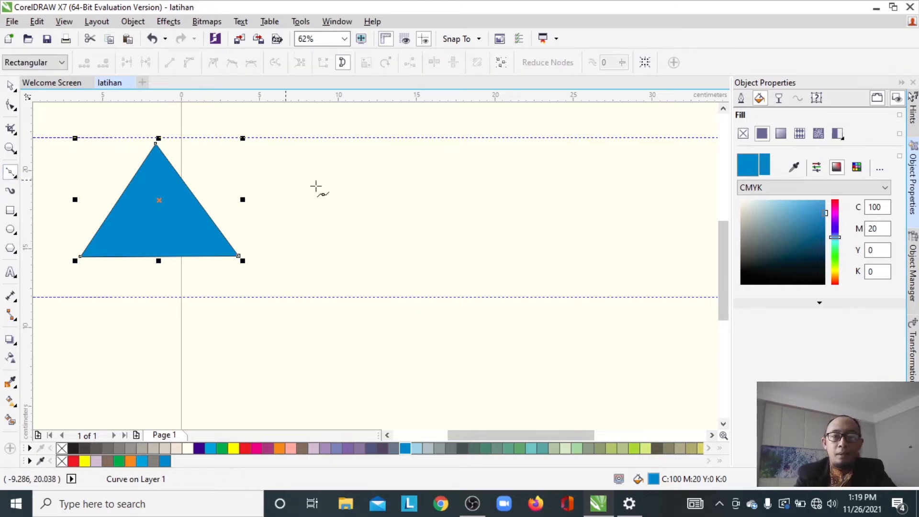
{"action": "left_click", "coordinate": [340, 198]}
{"action": "left_click", "coordinate": [592, 182]}
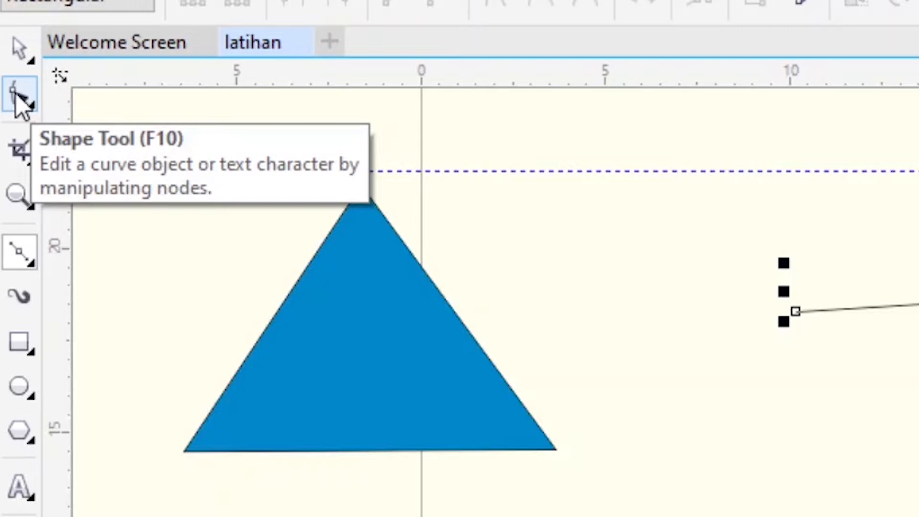
- Convert the line segment to a curve with the Shape tool and pull its control handles into a wave
{"action": "left_click", "coordinate": [19, 98]}
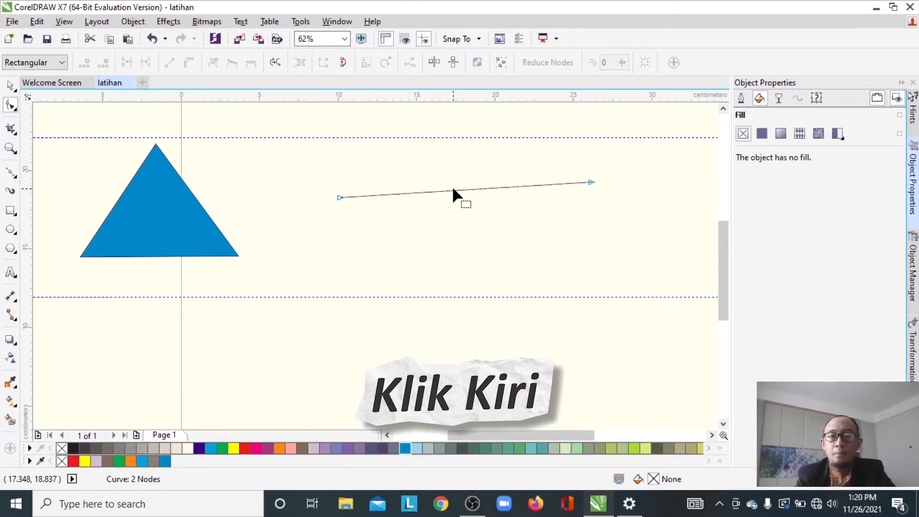
{"action": "left_click", "coordinate": [453, 190]}
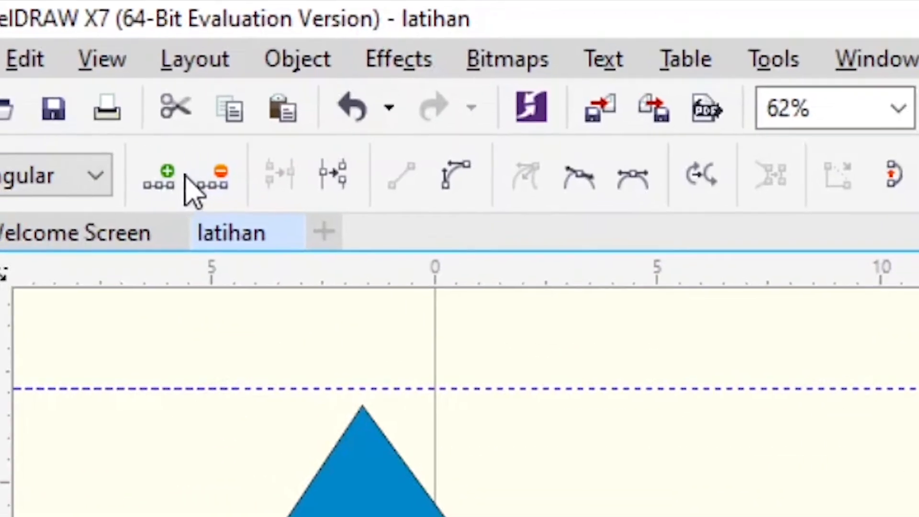
{"action": "left_click", "coordinate": [454, 189]}
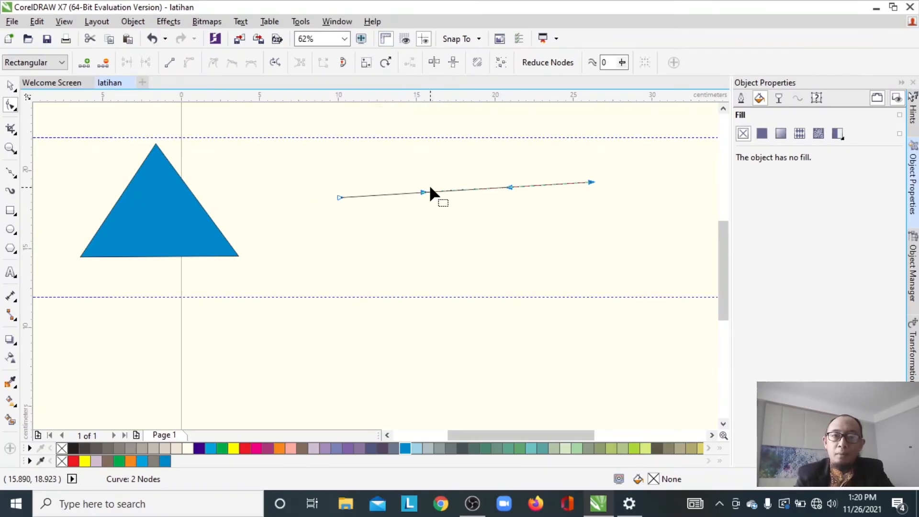
{"action": "left_click_drag", "start_coordinate": [421, 191], "coordinate": [397, 161]}
{"action": "left_click_drag", "start_coordinate": [509, 187], "coordinate": [463, 258]}
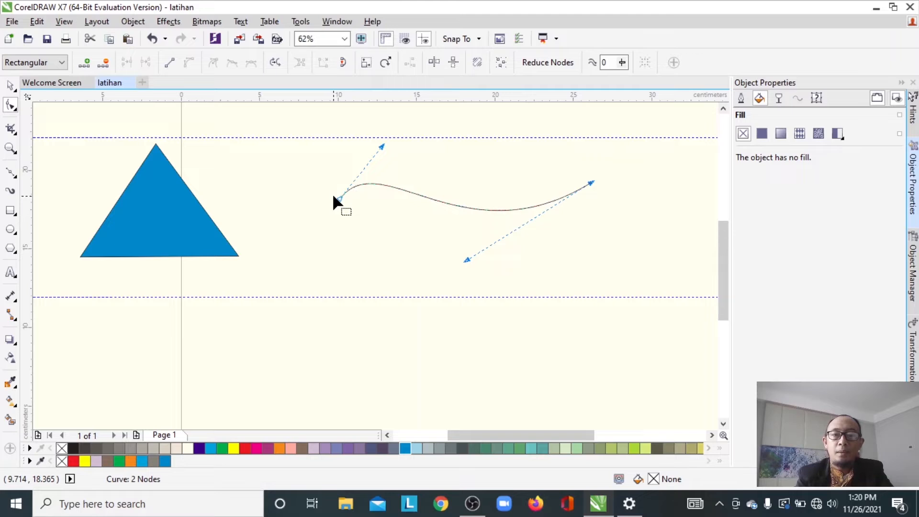
- Move the curve's start node down and lengthen the control handles at both ends to deepen the wave
{"action": "left_click_drag", "start_coordinate": [338, 199], "coordinate": [328, 238]}
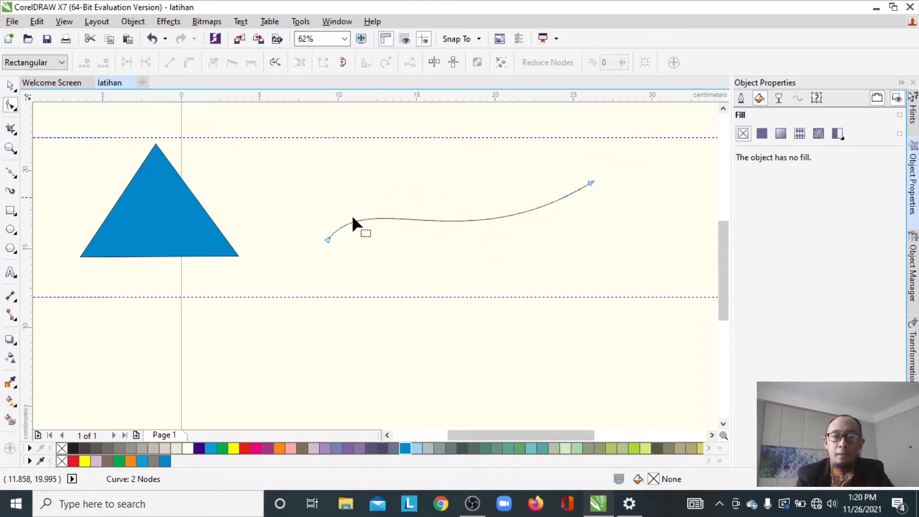
{"action": "left_click", "coordinate": [327, 240]}
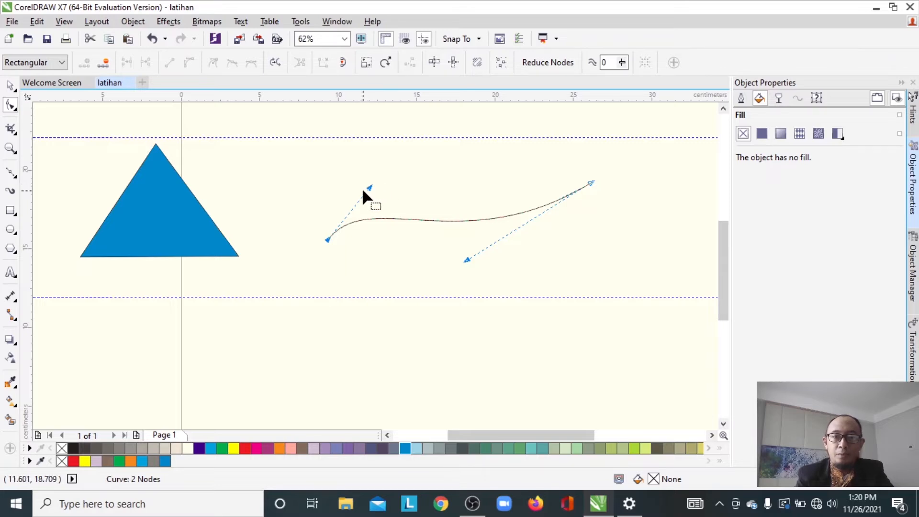
{"action": "left_click_drag", "start_coordinate": [369, 184], "coordinate": [394, 129]}
{"action": "left_click", "coordinate": [467, 262]}
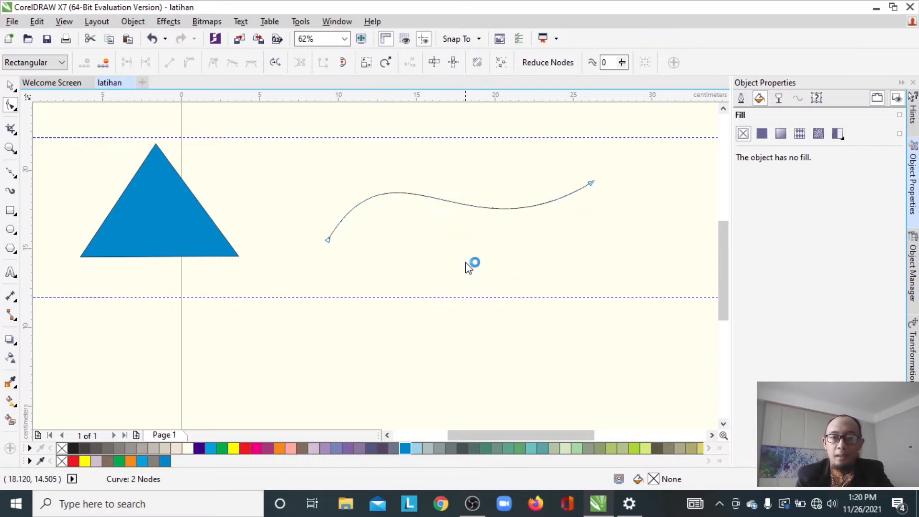
{"action": "left_click", "coordinate": [590, 182]}
{"action": "left_click_drag", "start_coordinate": [466, 259], "coordinate": [517, 293]}
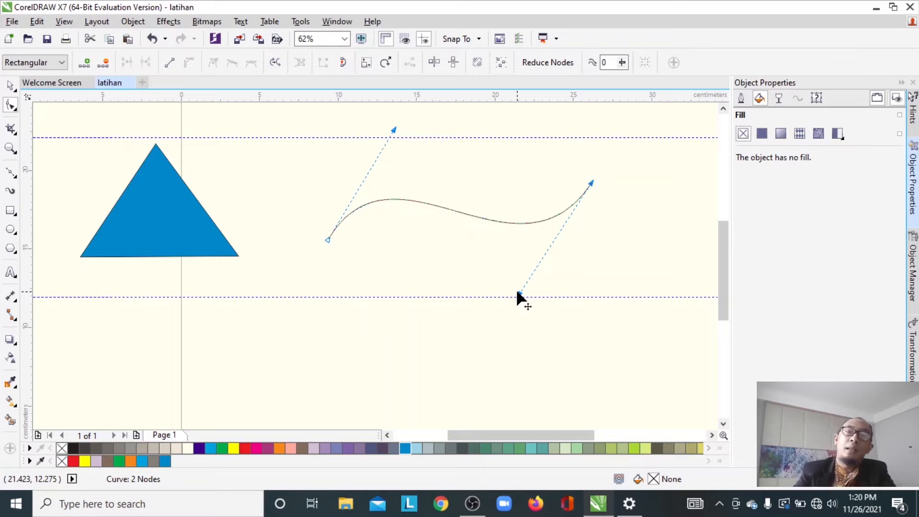
{"action": "key", "text": "space"}
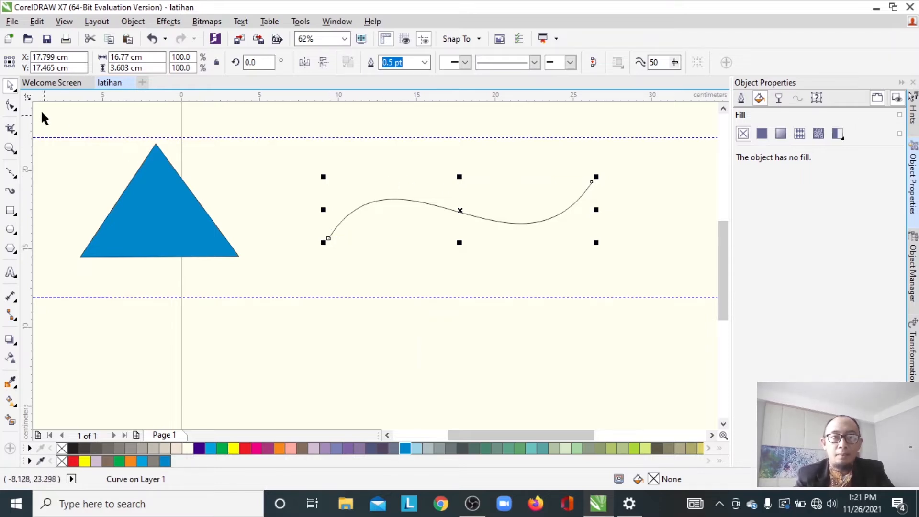
- Add a node in the middle of the curve, drag it upward, and make it a cusp node
{"action": "left_click", "coordinate": [7, 106]}
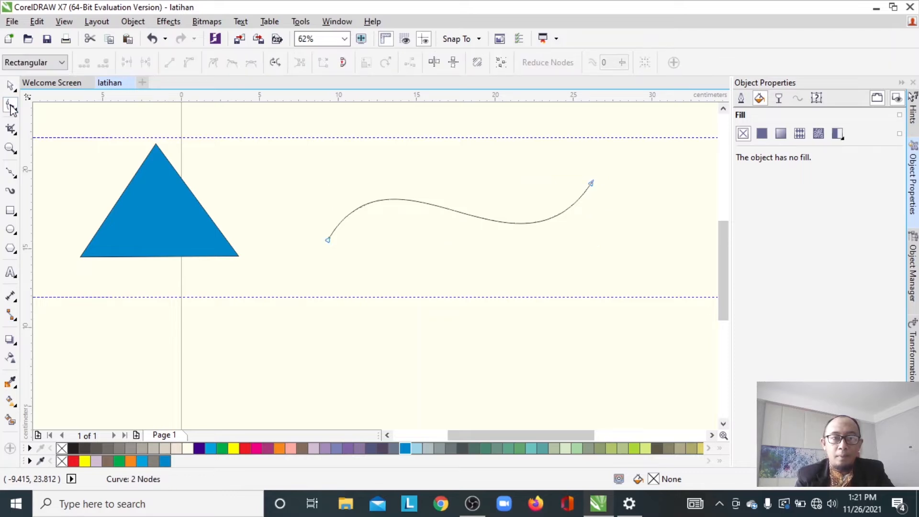
{"action": "double_click", "coordinate": [454, 211]}
{"action": "left_click_drag", "start_coordinate": [454, 211], "coordinate": [457, 162]}
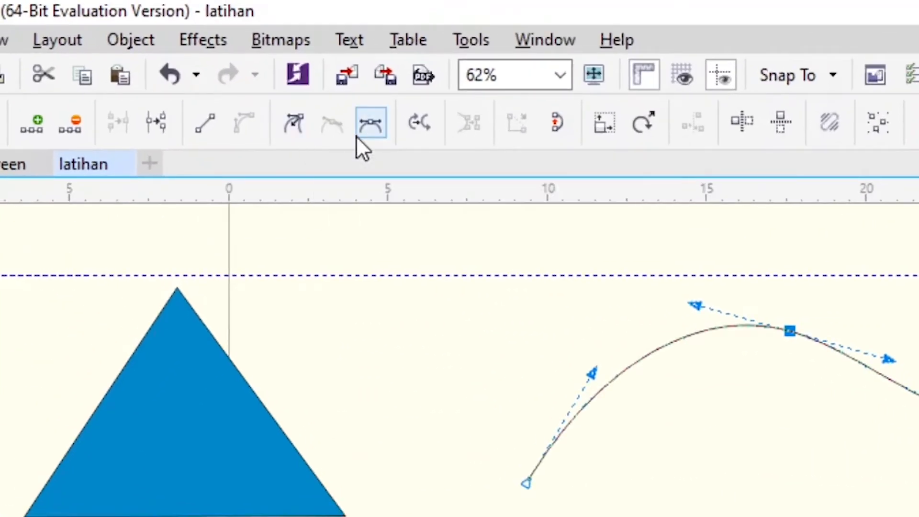
{"action": "left_click", "coordinate": [297, 111]}
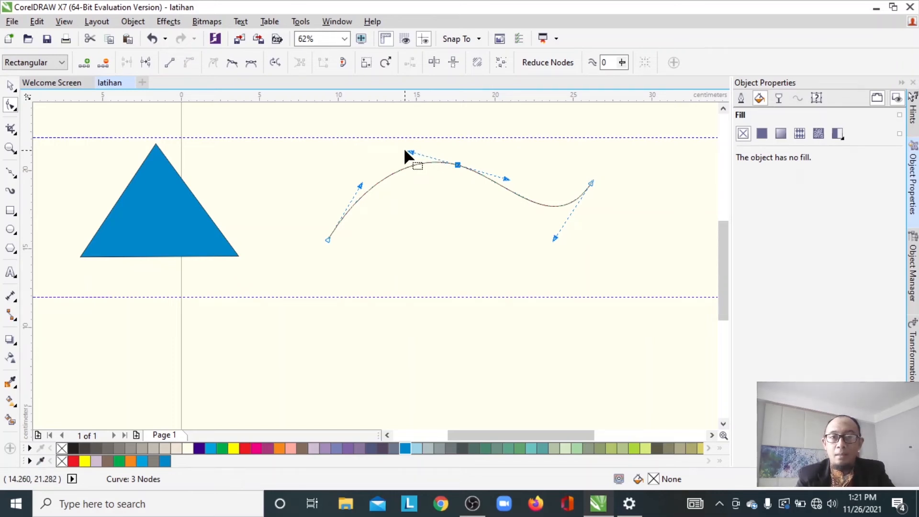
- Pull the cusp node's handles downward and turn the start and end handles upward to form a pointed peak
{"action": "left_click_drag", "start_coordinate": [411, 153], "coordinate": [436, 207]}
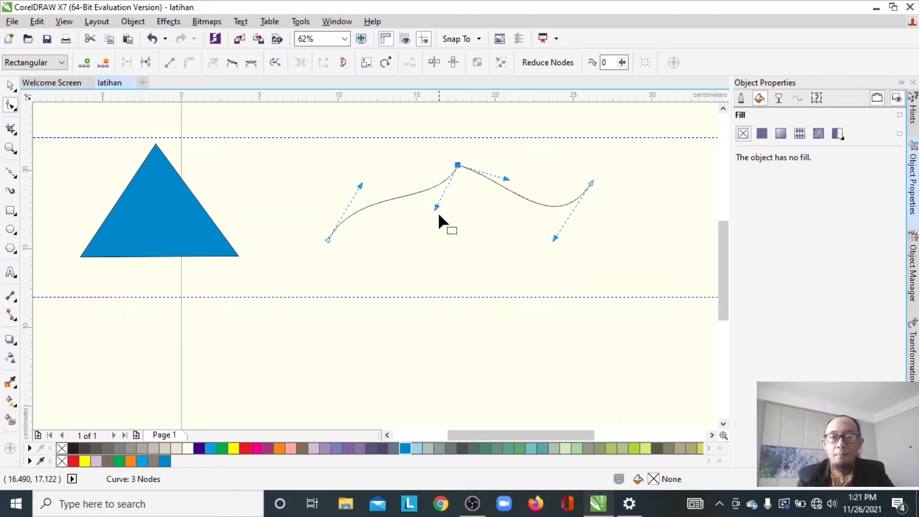
{"action": "left_click_drag", "start_coordinate": [435, 206], "coordinate": [443, 223]}
{"action": "left_click_drag", "start_coordinate": [361, 185], "coordinate": [321, 172]}
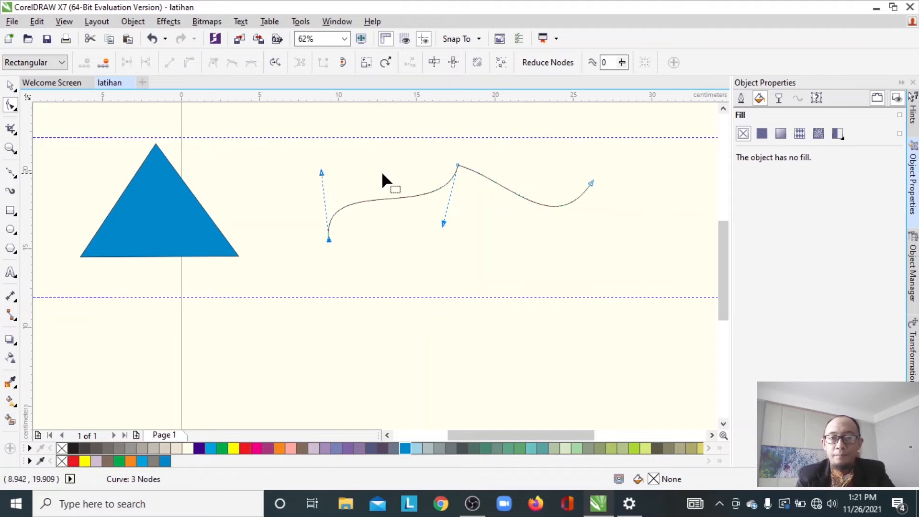
{"action": "left_click", "coordinate": [457, 165]}
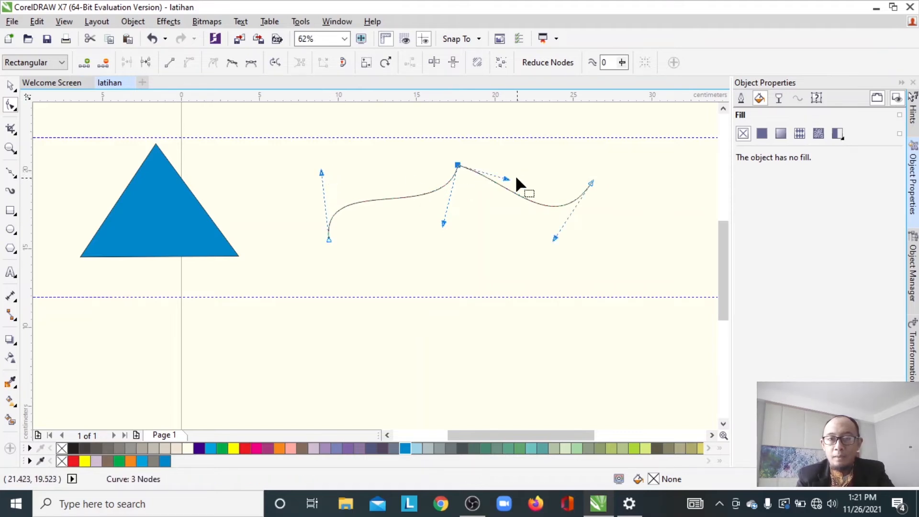
{"action": "left_click_drag", "start_coordinate": [507, 179], "coordinate": [474, 218]}
{"action": "left_click_drag", "start_coordinate": [554, 237], "coordinate": [548, 143]}
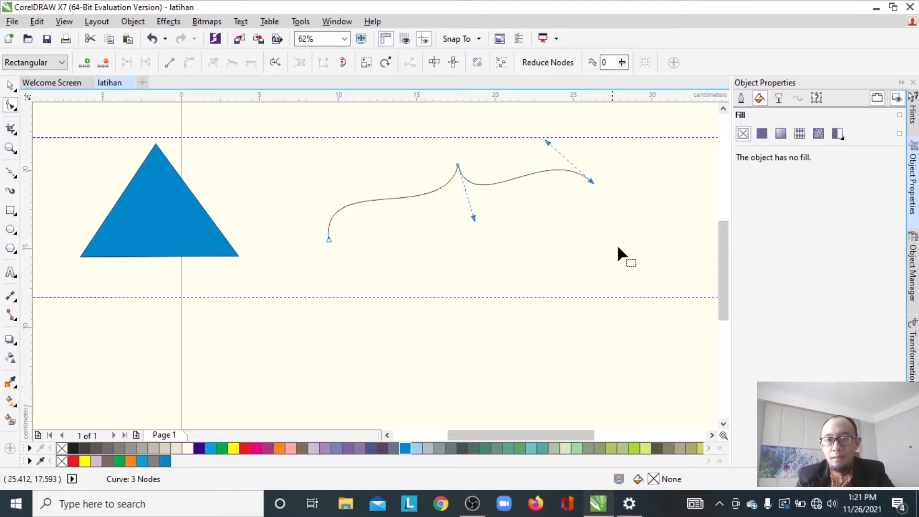
- Move the curve's end node down to the start node's level and point its handle straight up
{"action": "left_click", "coordinate": [590, 178]}
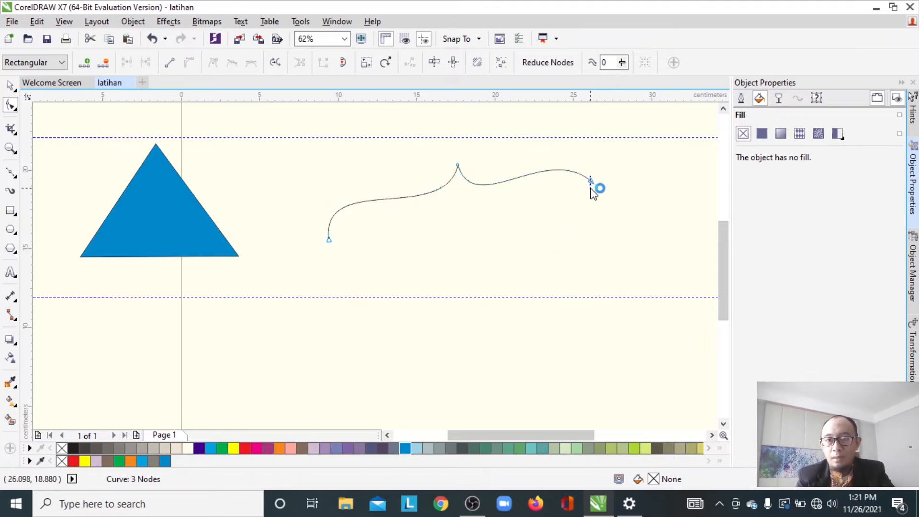
{"action": "left_click_drag", "start_coordinate": [589, 179], "coordinate": [585, 228]}
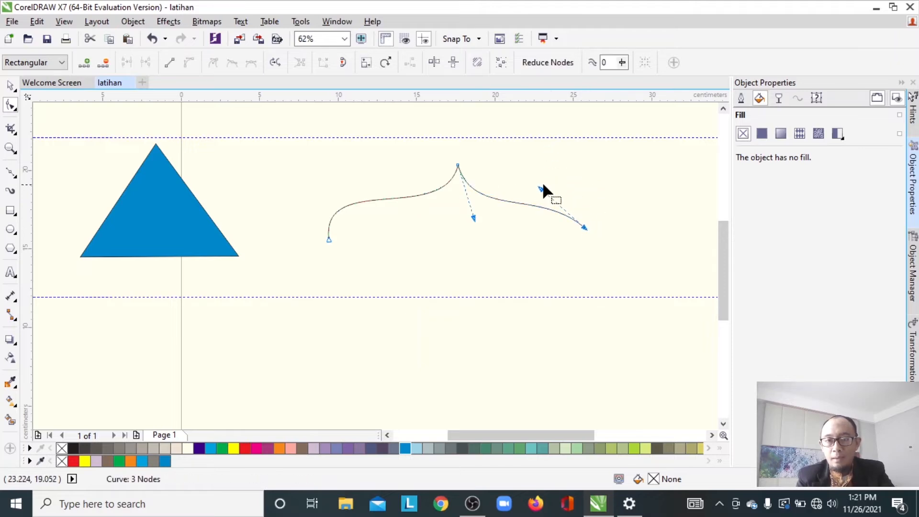
{"action": "left_click_drag", "start_coordinate": [540, 188], "coordinate": [587, 161]}
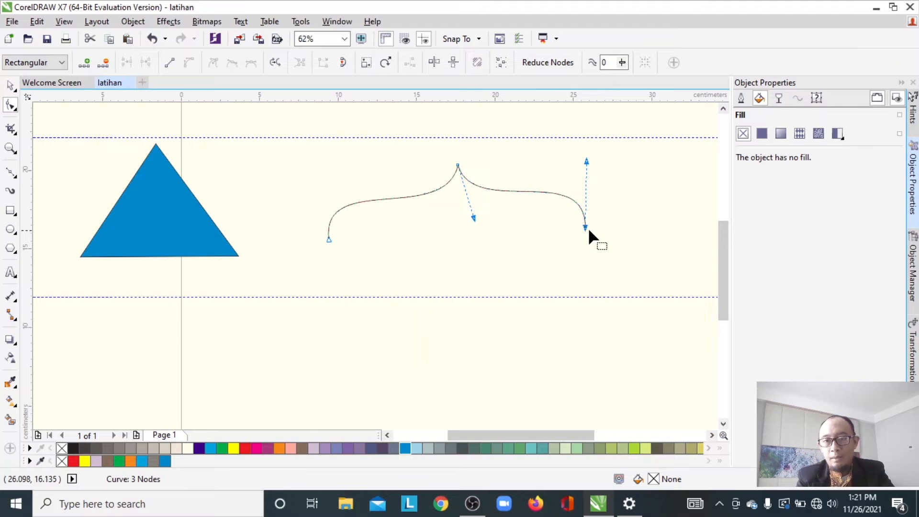
{"action": "left_click_drag", "start_coordinate": [585, 227], "coordinate": [585, 239]}
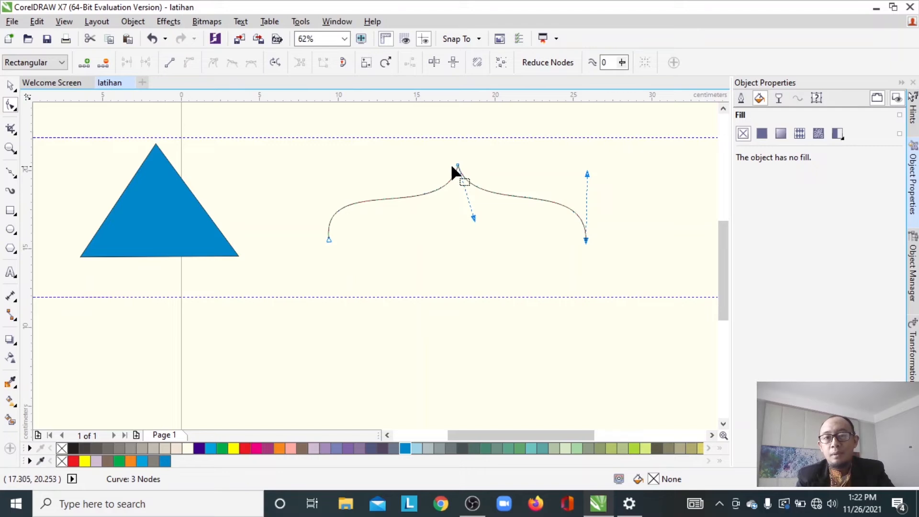
- Raise the middle node to the upper guideline and convert it to a smooth node, rounding the arch
{"action": "left_click_drag", "start_coordinate": [455, 167], "coordinate": [457, 148]}
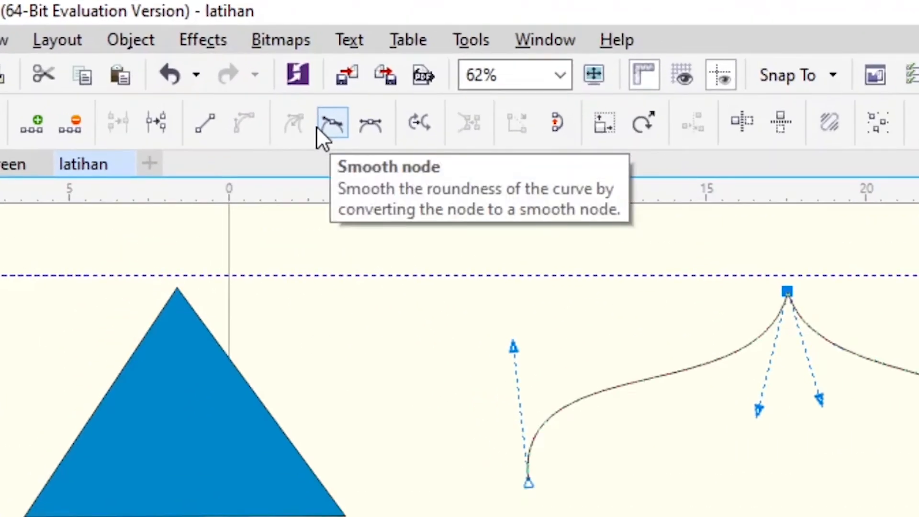
{"action": "left_click", "coordinate": [321, 125]}
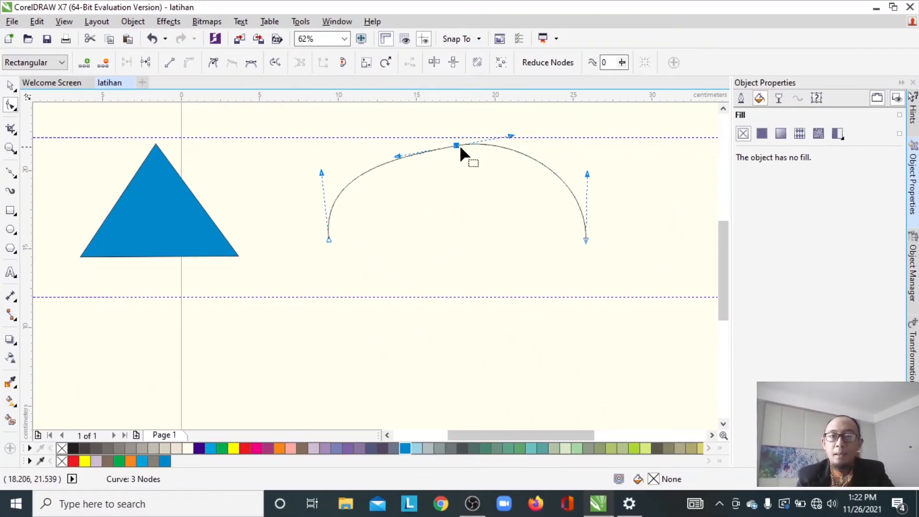
- Make the middle node symmetrical and rotate its handles to twist the arch into an S-shape
{"action": "left_click", "coordinate": [506, 134]}
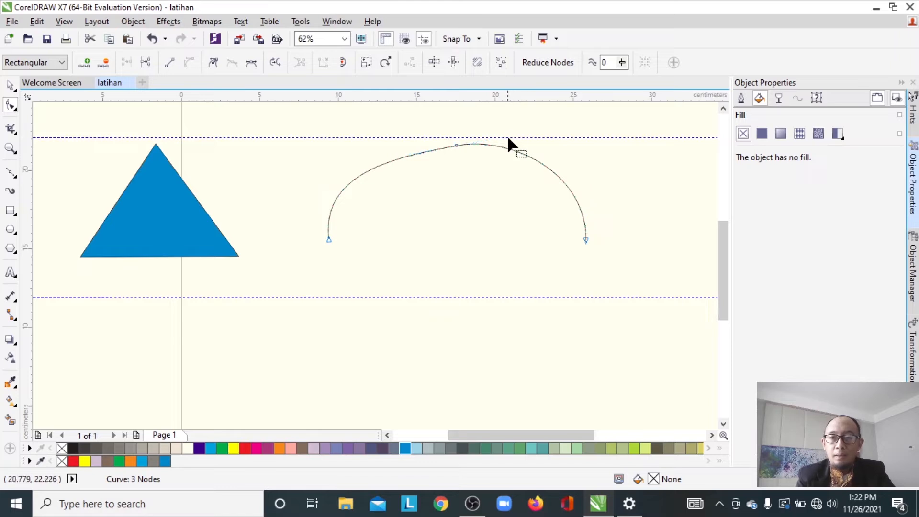
{"action": "right_click", "coordinate": [452, 143]}
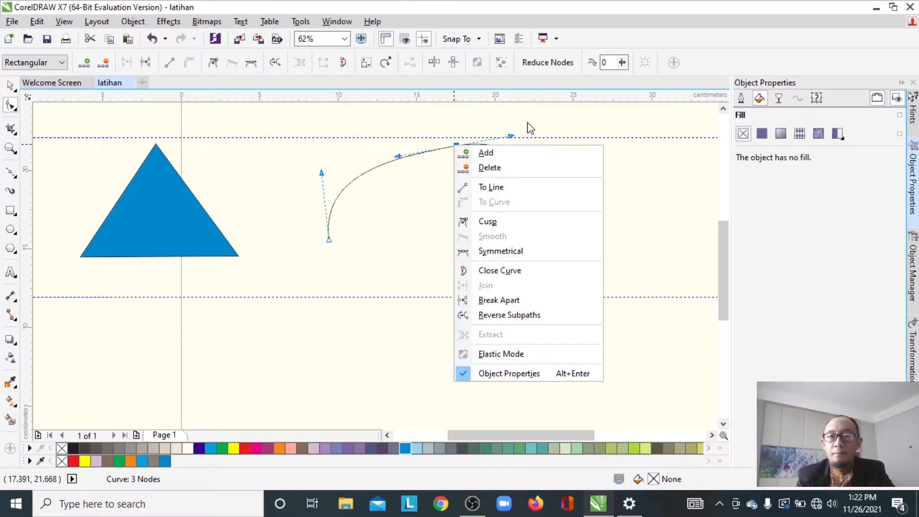
{"action": "left_click", "coordinate": [511, 136]}
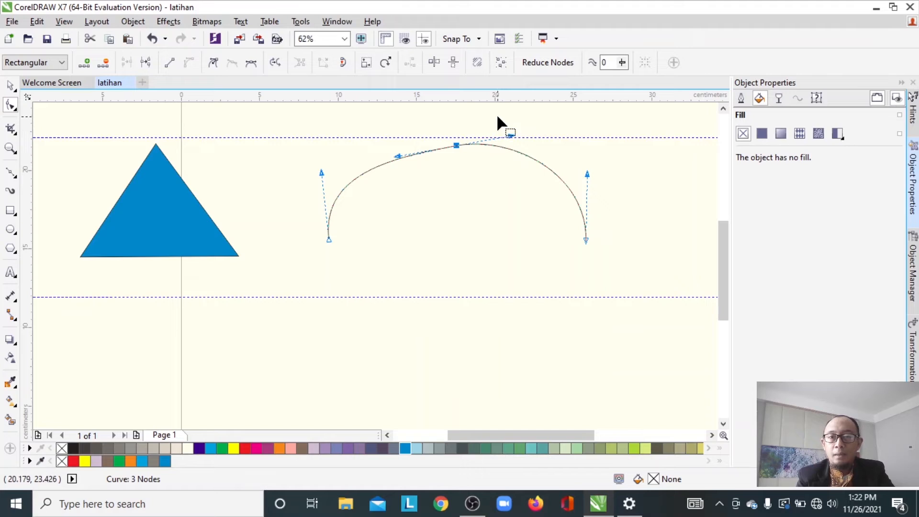
{"action": "mouse_move", "coordinate": [510, 135]}
{"action": "left_mouse_down"}
{"action": "mouse_move", "coordinate": [507, 178]}
{"action": "mouse_move", "coordinate": [575, 246]}
{"action": "mouse_move", "coordinate": [490, 181]}
{"action": "mouse_move", "coordinate": [494, 210]}
{"action": "mouse_move", "coordinate": [537, 240]}
{"action": "mouse_move", "coordinate": [527, 128]}
{"action": "mouse_move", "coordinate": [468, 128]}
{"action": "mouse_move", "coordinate": [524, 108]}
{"action": "mouse_move", "coordinate": [511, 182]}
{"action": "mouse_move", "coordinate": [504, 125]}
{"action": "mouse_move", "coordinate": [506, 207]}
{"action": "mouse_move", "coordinate": [507, 132]}
{"action": "left_mouse_up"}
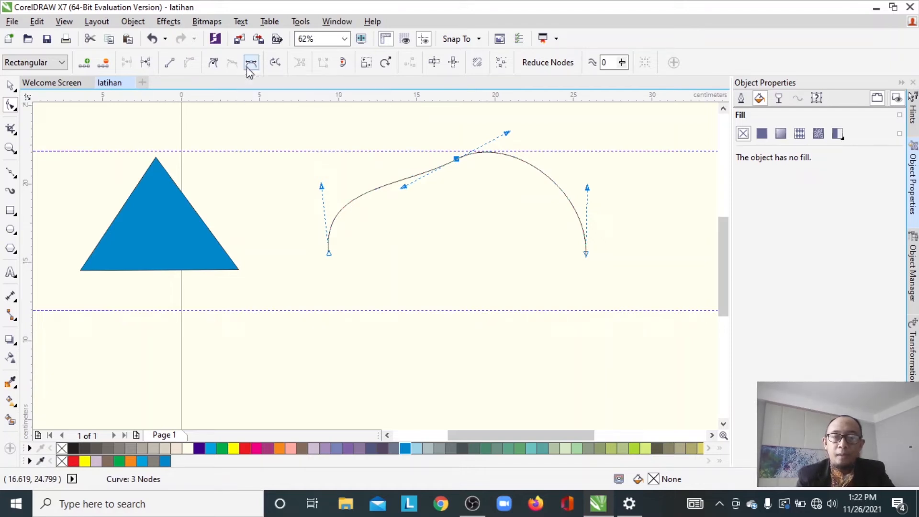
{"action": "left_click", "coordinate": [251, 63]}
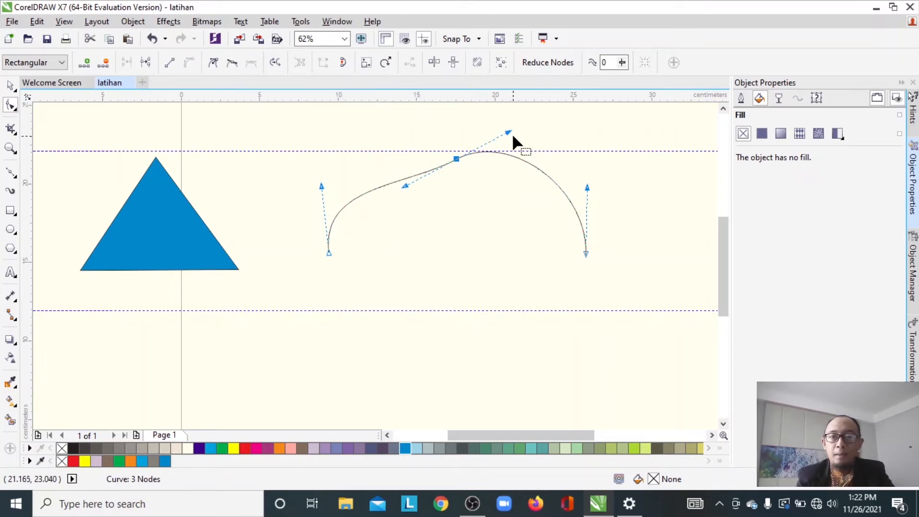
{"action": "left_click_drag", "start_coordinate": [509, 133], "coordinate": [432, 131]}
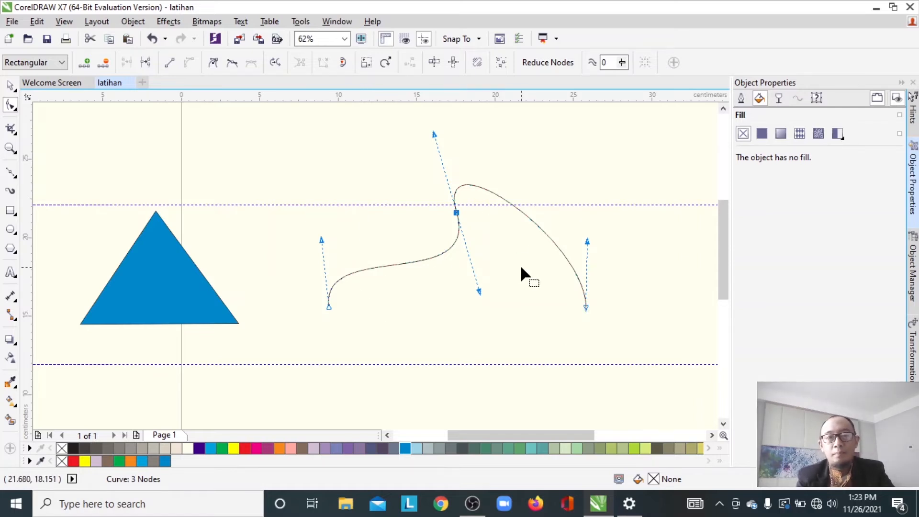
- Add a node near the curve's start and drag the start node over to the end node
{"action": "double_click", "coordinate": [337, 281]}
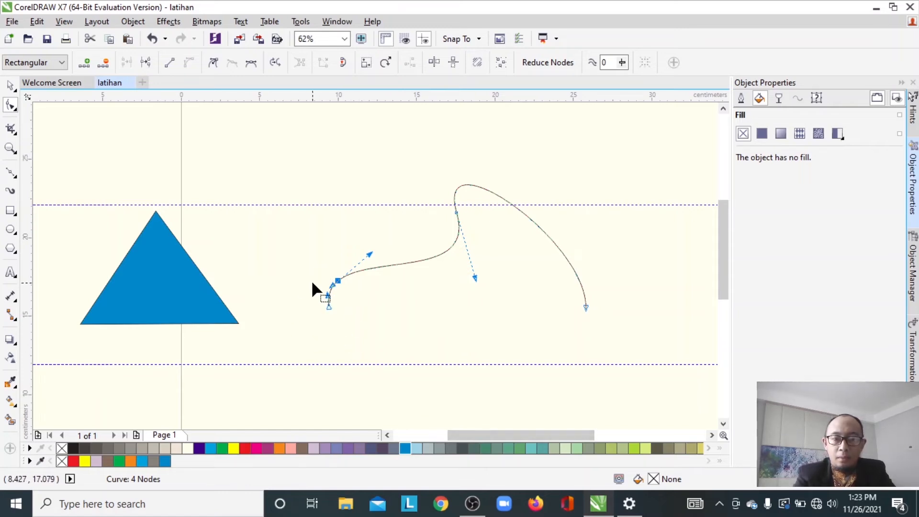
{"action": "left_click_drag", "start_coordinate": [329, 305], "coordinate": [587, 305]}
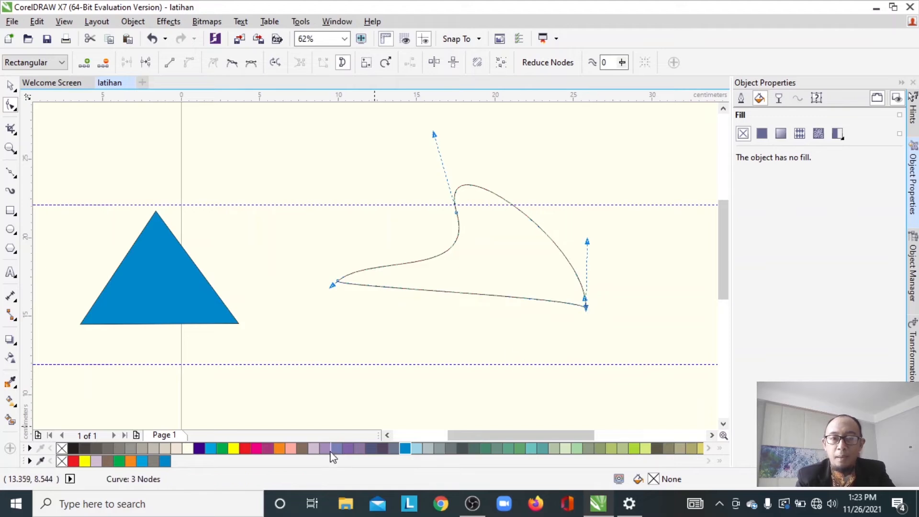
- Fill the S-shaped closed curve with blue, nudge it slightly, and remove its outline
{"action": "left_click", "coordinate": [406, 450]}
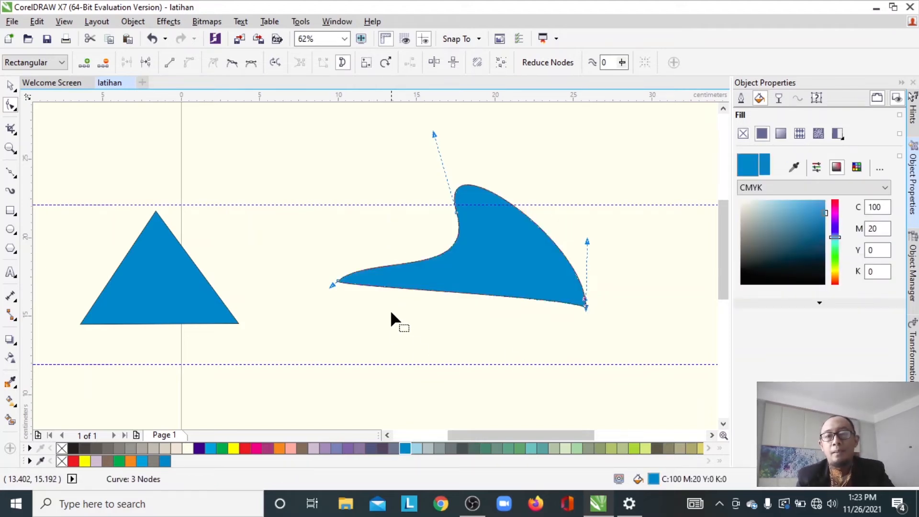
{"action": "key", "text": "space"}
{"action": "left_click_drag", "start_coordinate": [475, 267], "coordinate": [461, 274]}
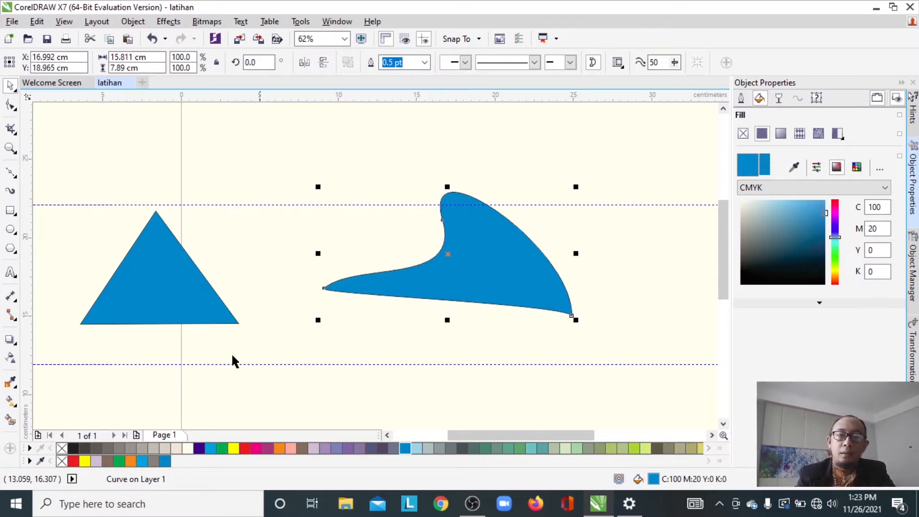
{"action": "right_click", "coordinate": [61, 449]}
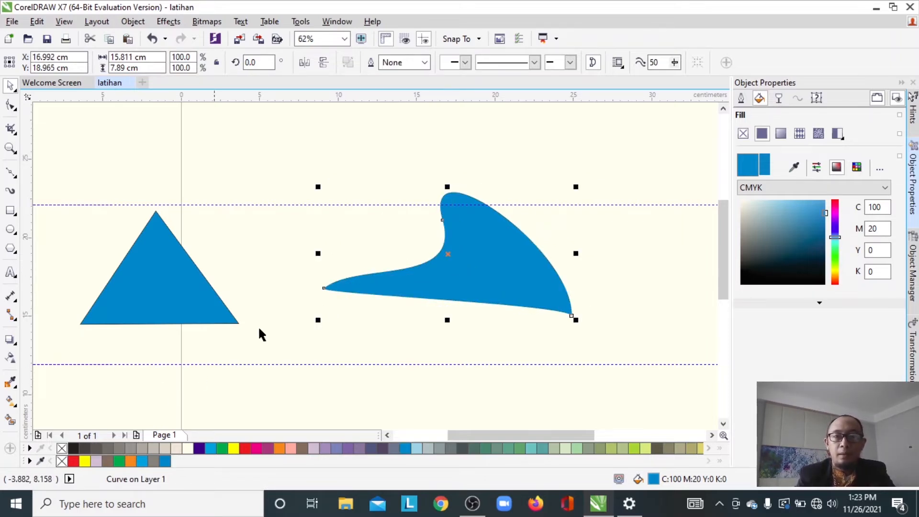
{"action": "left_click", "coordinate": [543, 180]}
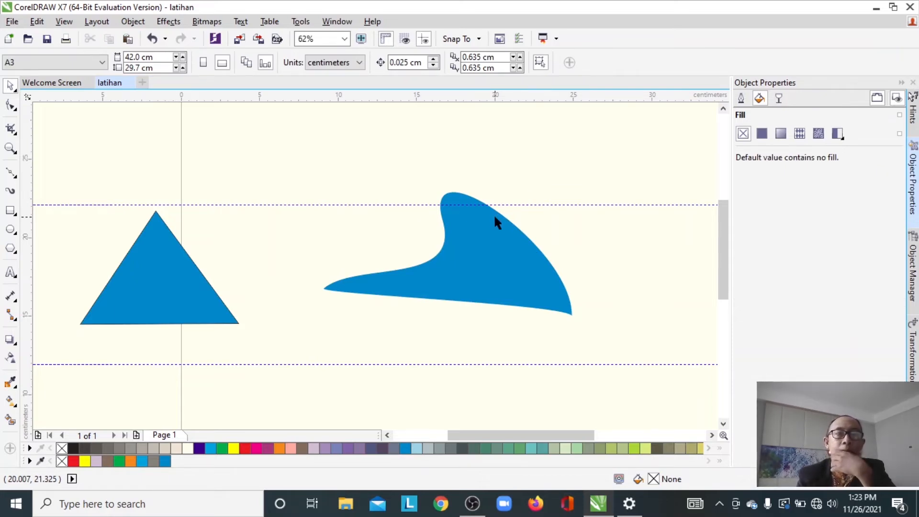
- Move the curved shape over beside the triangle and fill it yellow
{"action": "left_click_drag", "start_coordinate": [495, 214], "coordinate": [279, 242]}
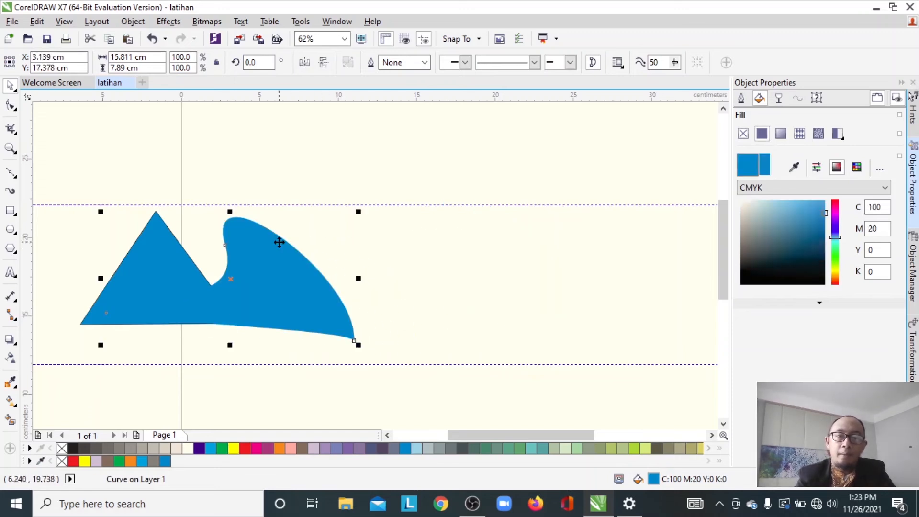
{"action": "left_click", "coordinate": [234, 448]}
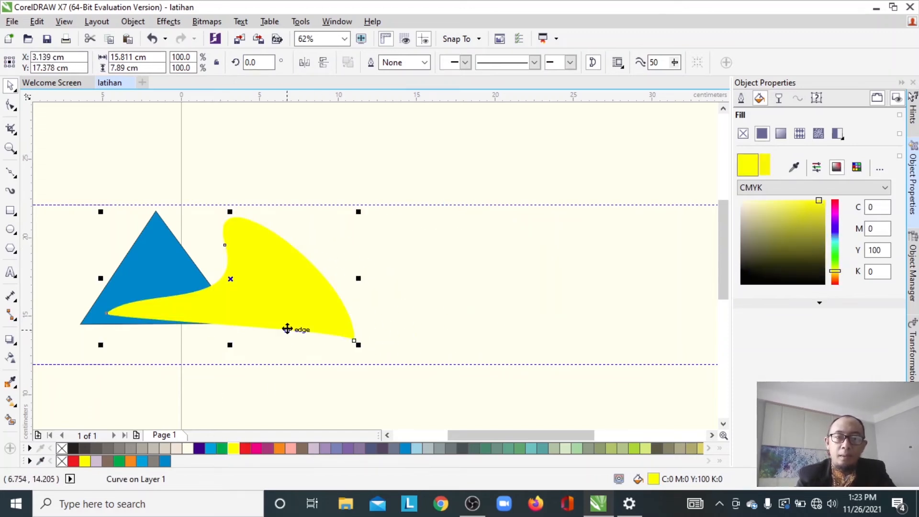
- Move the triangle to the right and position the yellow shape so it overlaps the triangle's left side
{"action": "left_click_drag", "start_coordinate": [189, 266], "coordinate": [418, 269]}
{"action": "left_click", "coordinate": [267, 284]}
{"action": "left_click_drag", "start_coordinate": [267, 284], "coordinate": [342, 294]}
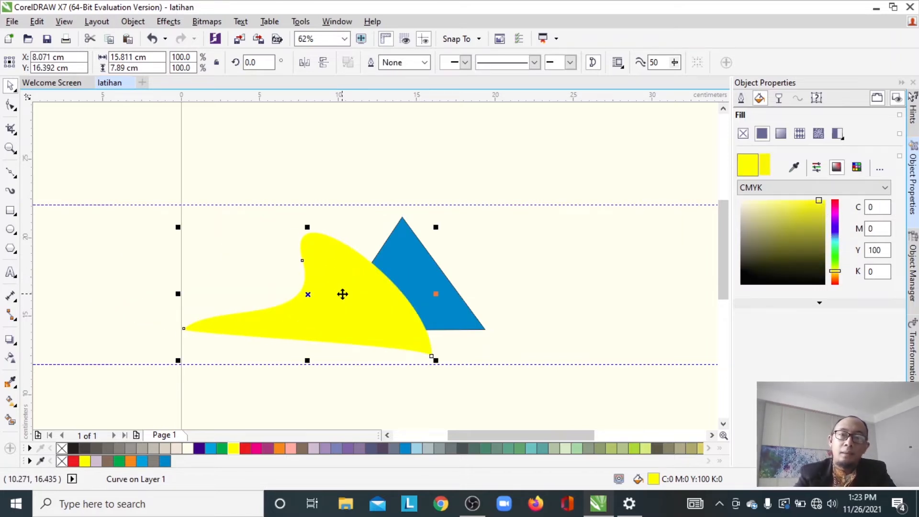
{"action": "mouse_move", "coordinate": [350, 293]}
{"action": "left_mouse_down"}
{"action": "mouse_move", "coordinate": [385, 307]}
{"action": "mouse_move", "coordinate": [366, 298]}
{"action": "left_mouse_up"}
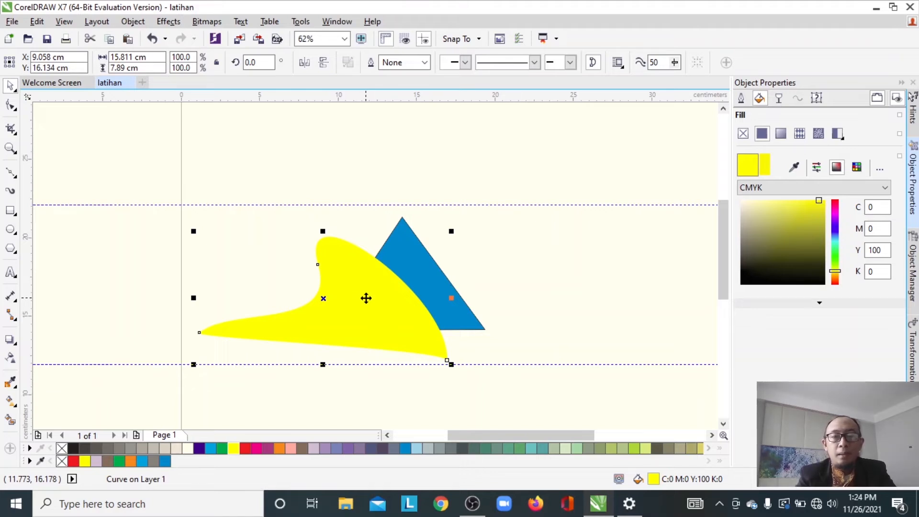
- Draw an ellipse about 5.8 × 5.1 cm over the triangle's lower right and fill it red
{"action": "left_click", "coordinate": [11, 210]}
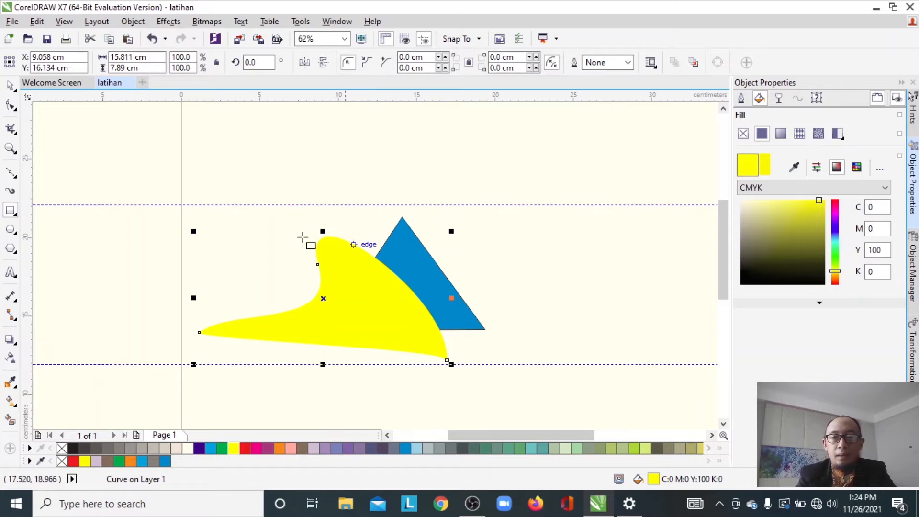
{"action": "left_click", "coordinate": [11, 229]}
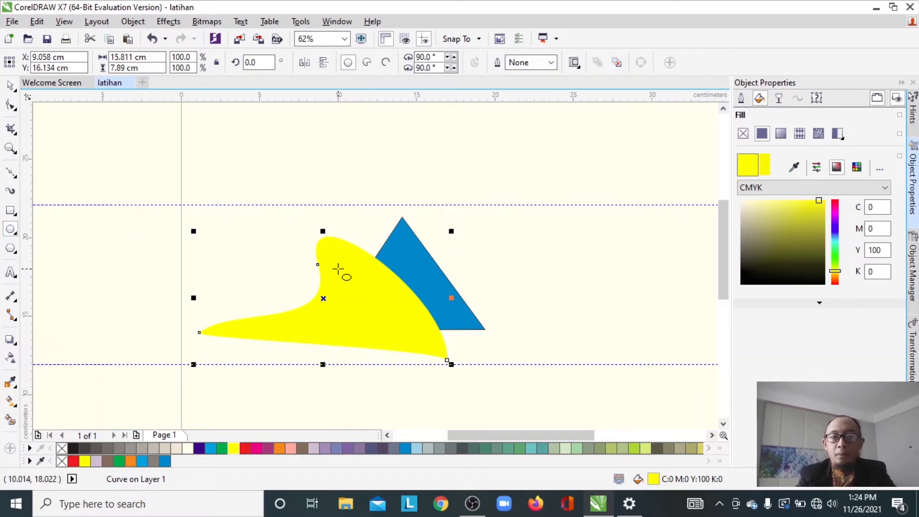
{"action": "left_click_drag", "start_coordinate": [423, 264], "coordinate": [514, 345]}
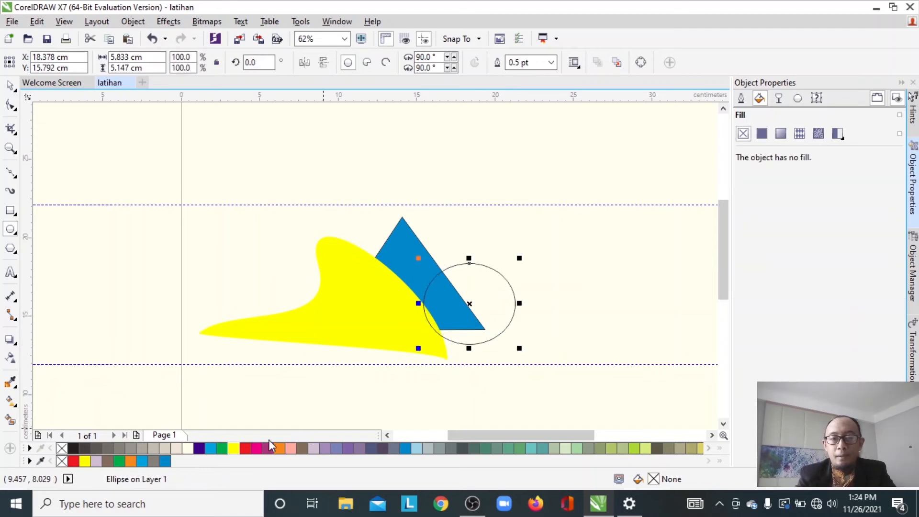
{"action": "left_click", "coordinate": [245, 448]}
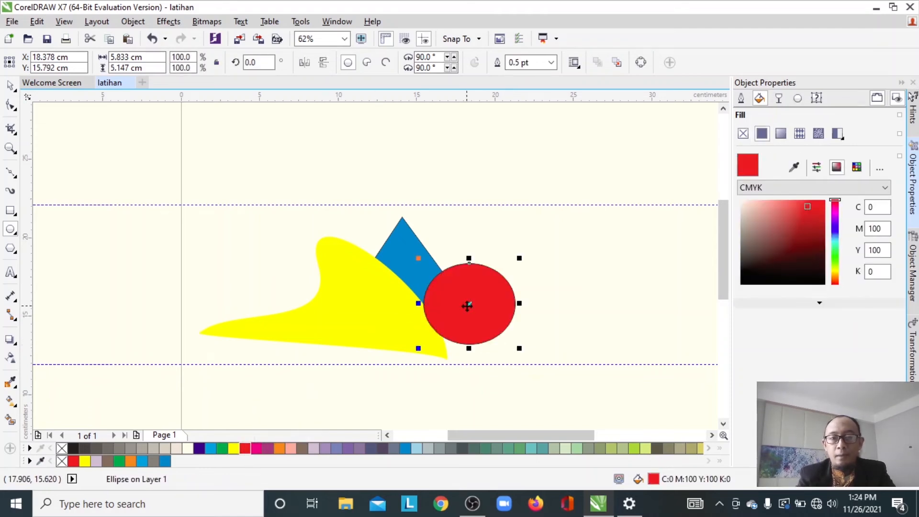
- Send the red ellipse to the back of the layer
{"action": "left_click", "coordinate": [10, 86]}
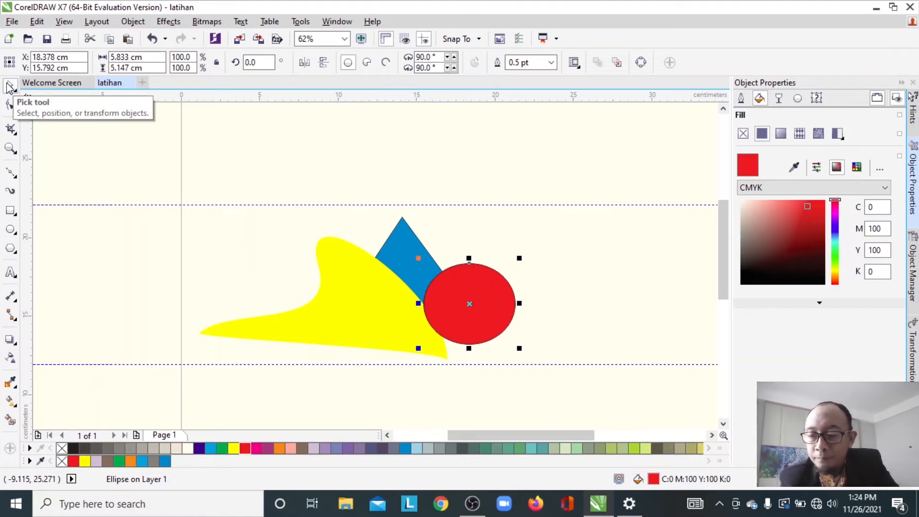
{"action": "key", "text": "shift+Page_Down"}
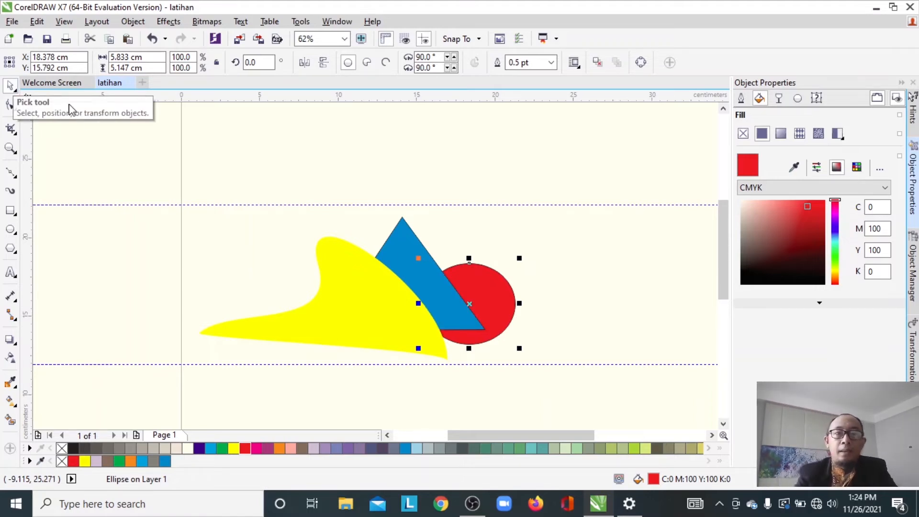
- Select each shape in turn, then move the red ellipse up behind the triangle's upper right edge
{"action": "left_click", "coordinate": [125, 158]}
{"action": "left_click", "coordinate": [364, 300]}
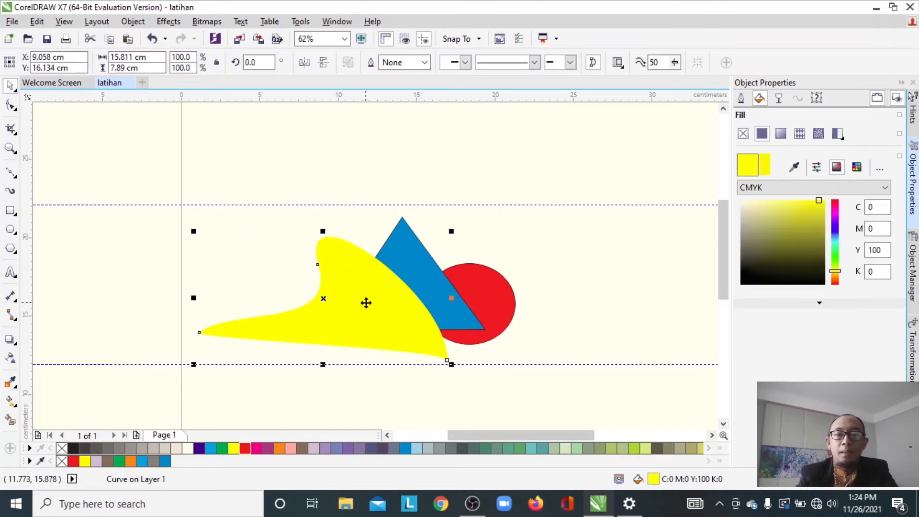
{"action": "left_click", "coordinate": [411, 240]}
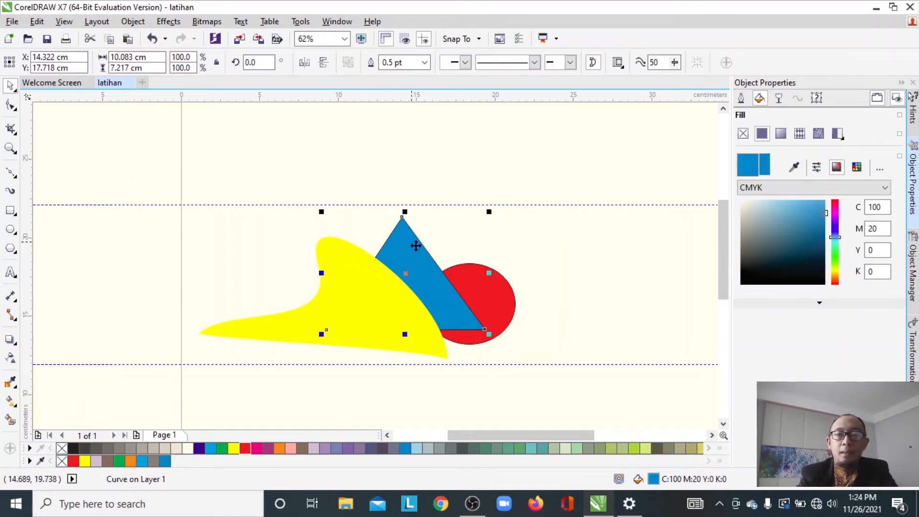
{"action": "left_click", "coordinate": [481, 289]}
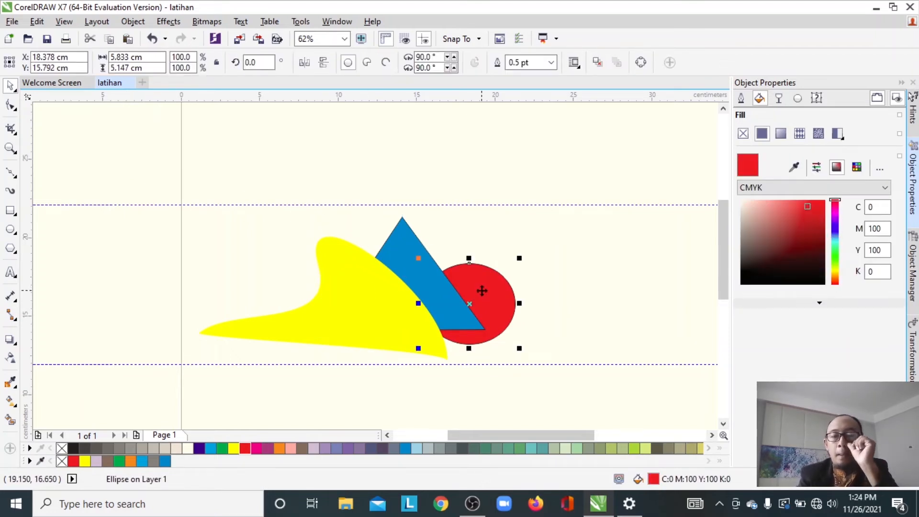
{"action": "left_click_drag", "start_coordinate": [482, 290], "coordinate": [459, 254]}
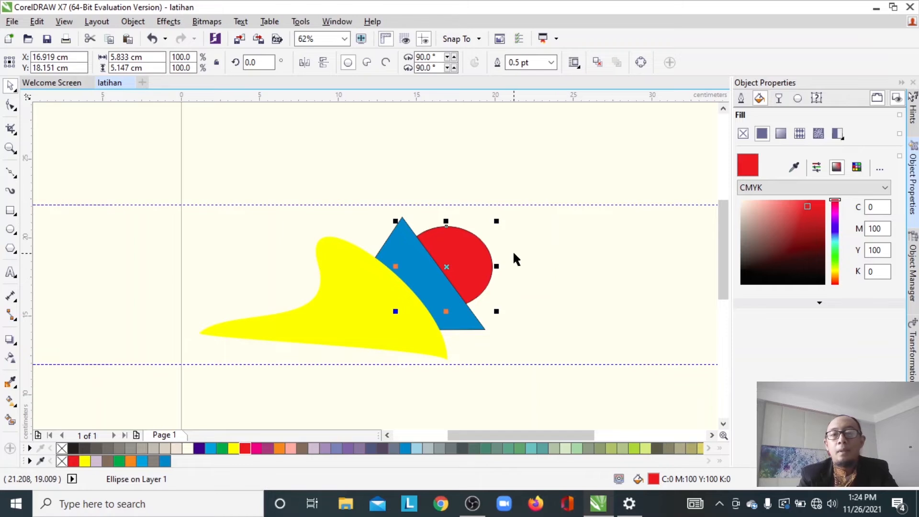
{"action": "left_click", "coordinate": [539, 249]}
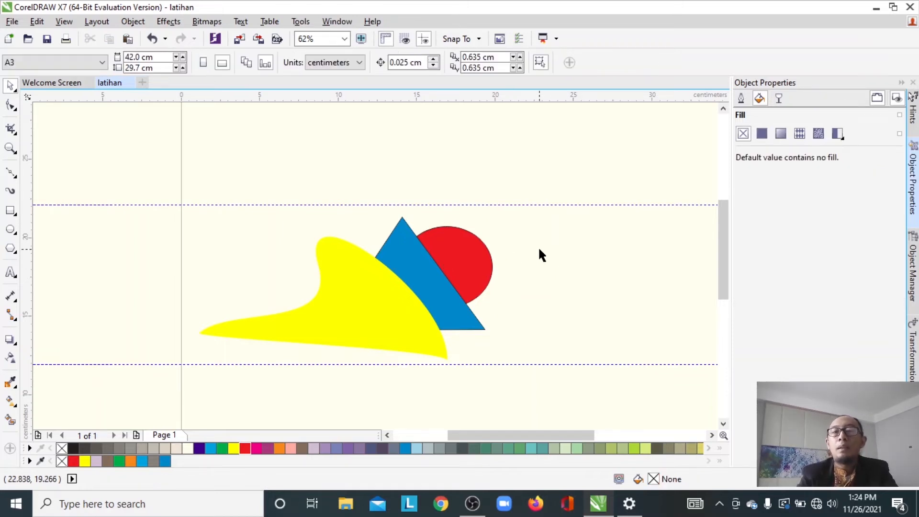
- Bring the red ellipse forward one level, then send it back one level
{"action": "left_click", "coordinate": [468, 242]}
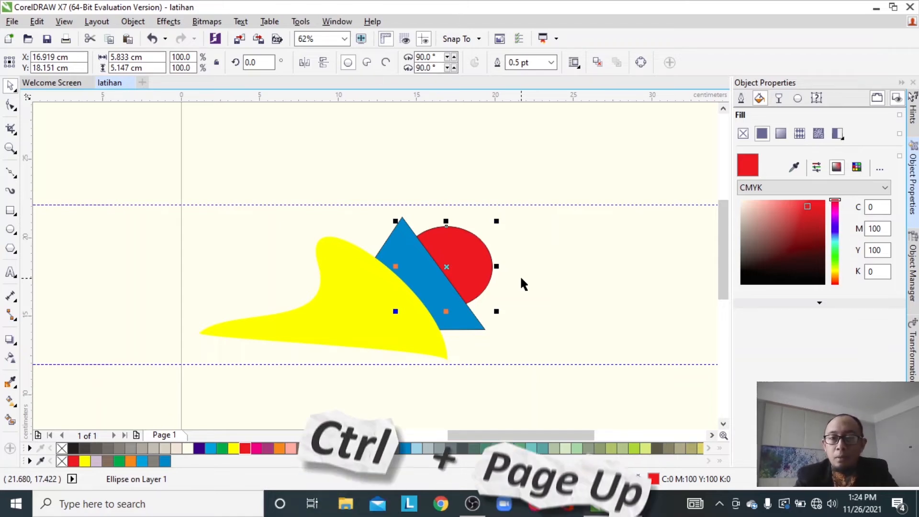
{"action": "key", "text": "ctrl+Page_Up"}
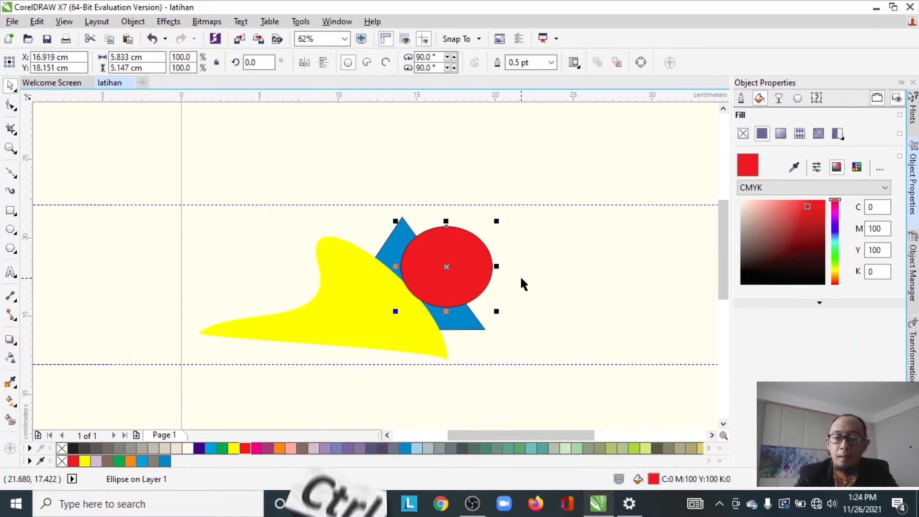
{"action": "key", "text": "ctrl+Page_Down"}
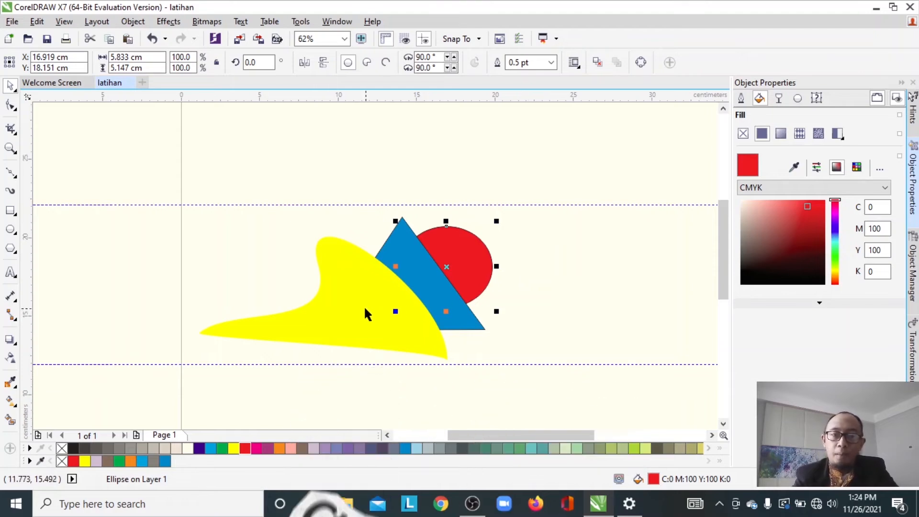
- Nudge the yellow shape slightly to the right
{"action": "left_click", "coordinate": [343, 305]}
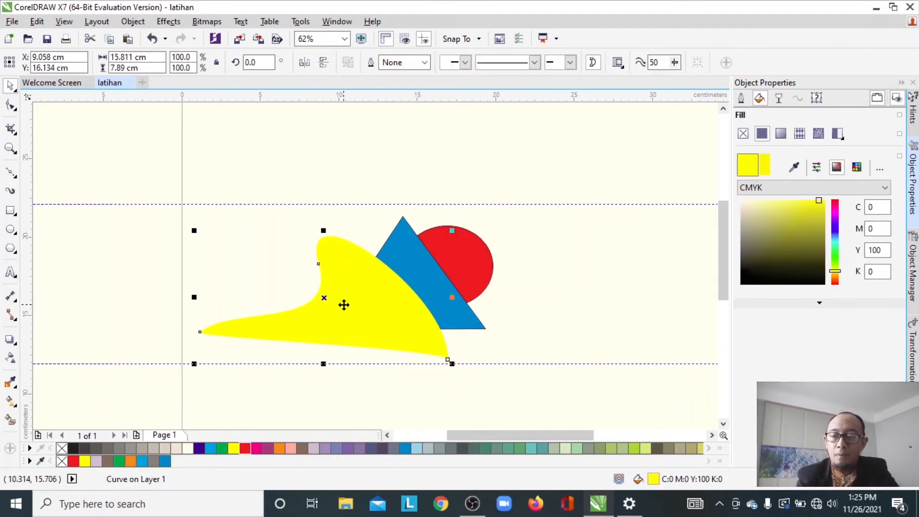
{"action": "left_click_drag", "start_coordinate": [344, 304], "coordinate": [354, 305]}
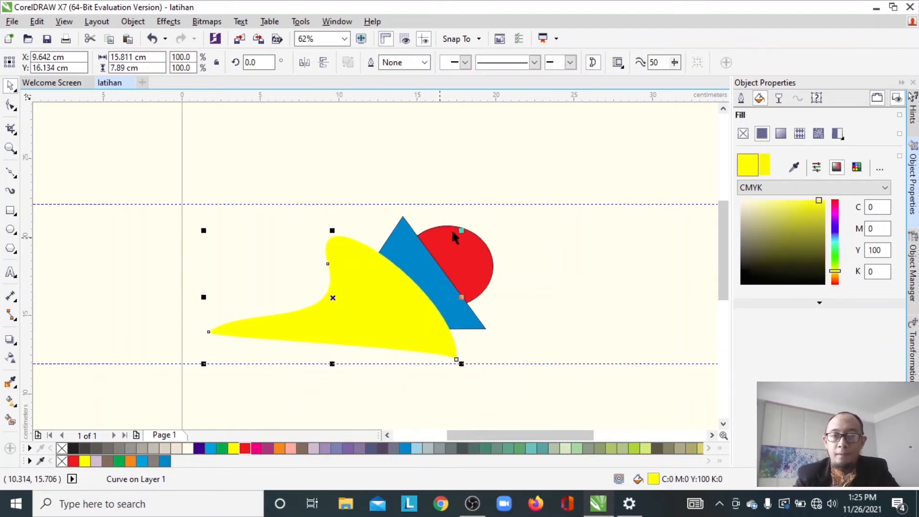
- Again move the red ellipse forward one level and back one level, then deselect it
{"action": "left_click", "coordinate": [474, 259]}
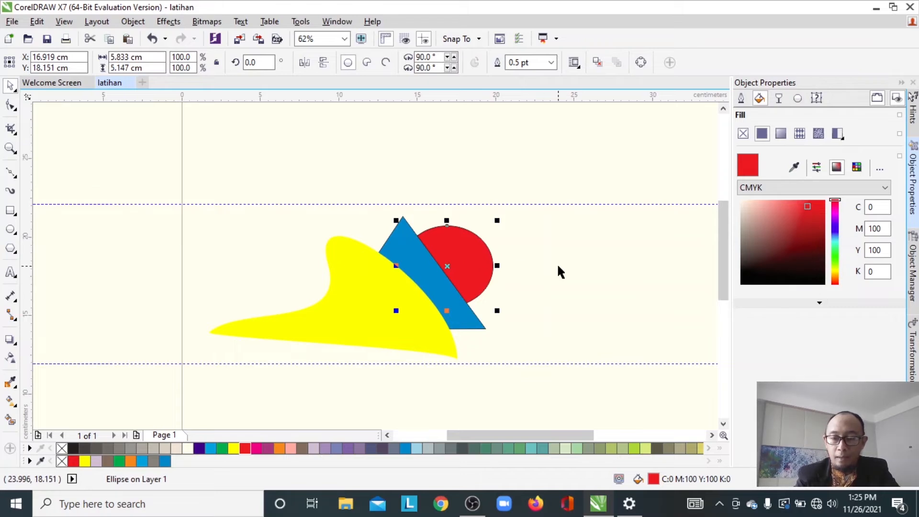
{"action": "key", "text": "ctrl+Page_Up"}
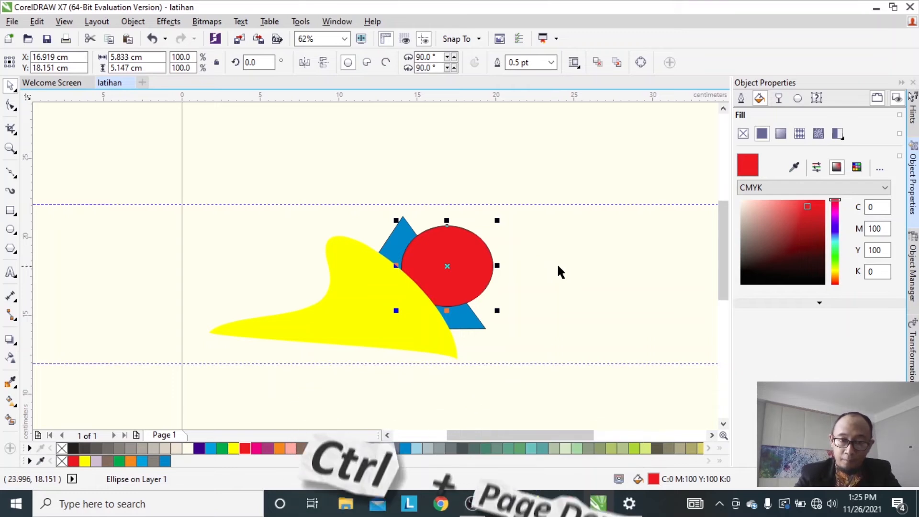
{"action": "key", "text": "ctrl+Page_Down"}
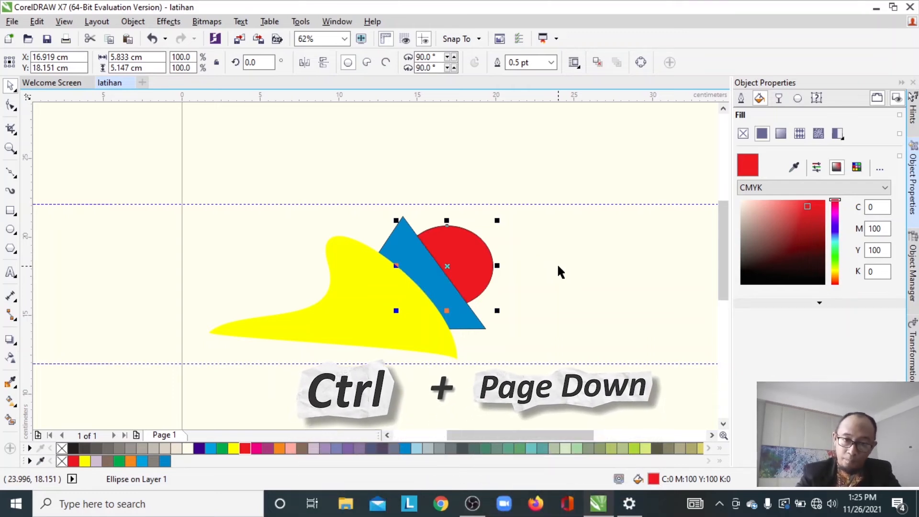
{"action": "left_click", "coordinate": [530, 229]}
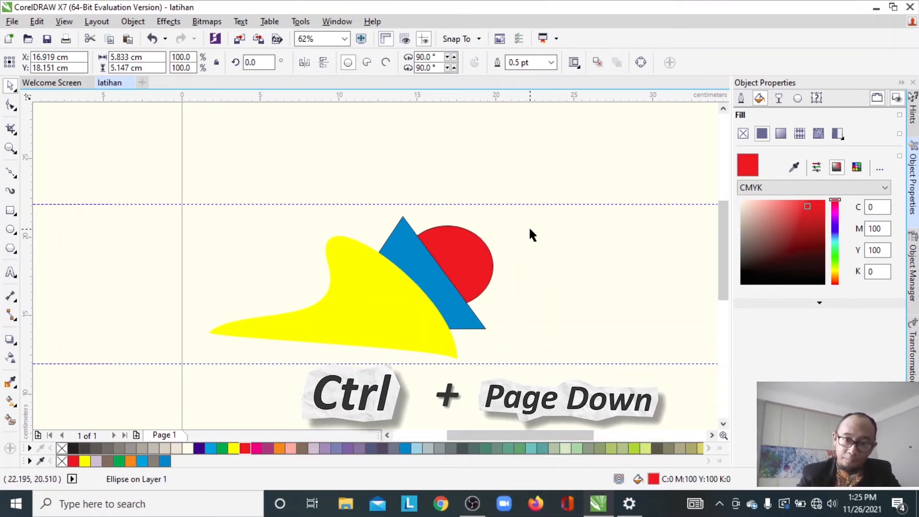
- Bring the red ellipse to the front of the layer and drag it down over the yellow shape
{"action": "left_click", "coordinate": [475, 250]}
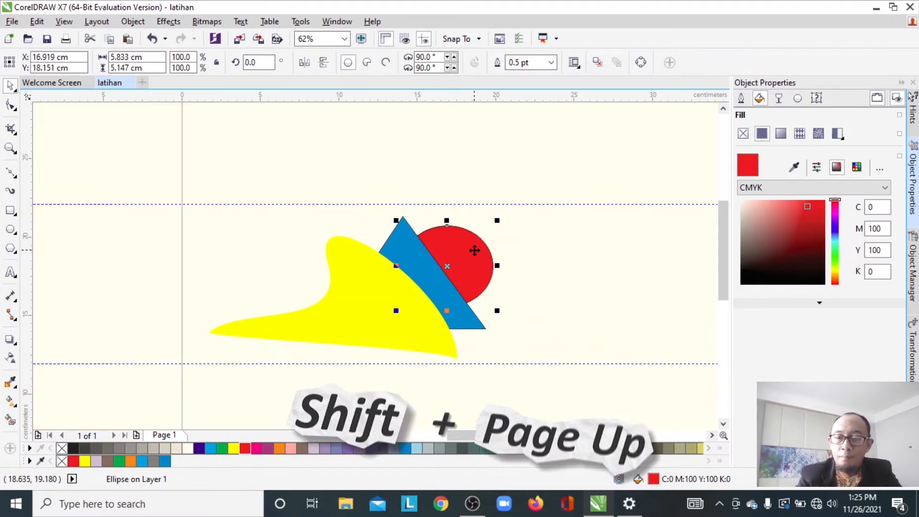
{"action": "key", "text": "shift+Page_Up"}
{"action": "left_click_drag", "start_coordinate": [455, 248], "coordinate": [369, 321]}
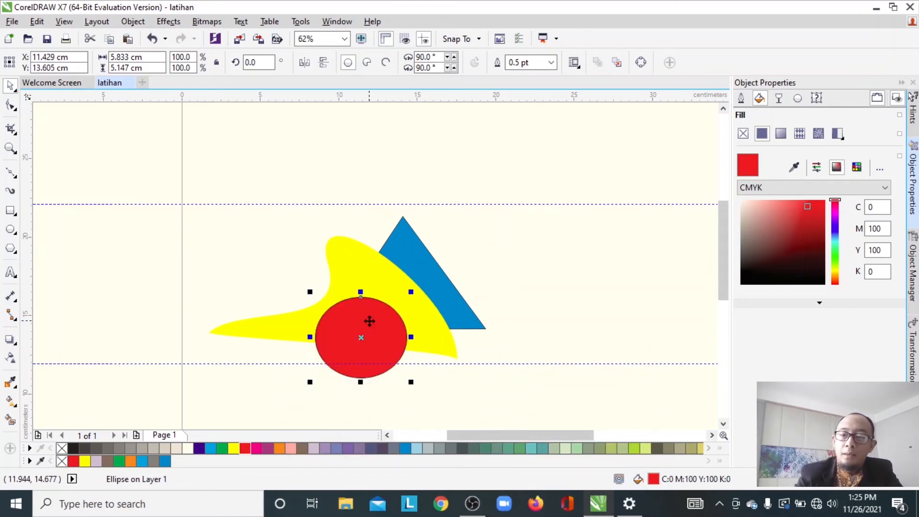
- Send the red ellipse to the back of the layer and move it back up behind the triangle
{"action": "key", "text": "shift+Page_Down"}
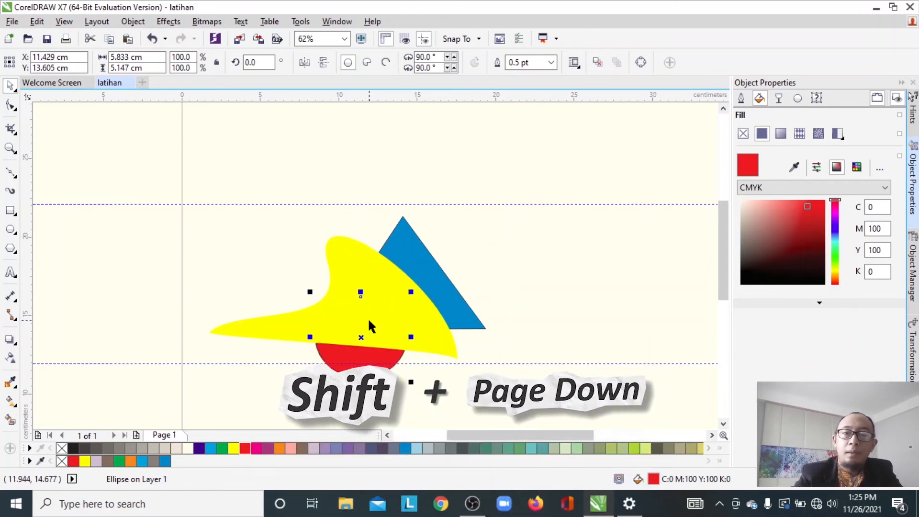
{"action": "left_click_drag", "start_coordinate": [361, 336], "coordinate": [448, 271]}
{"action": "left_click", "coordinate": [527, 249]}
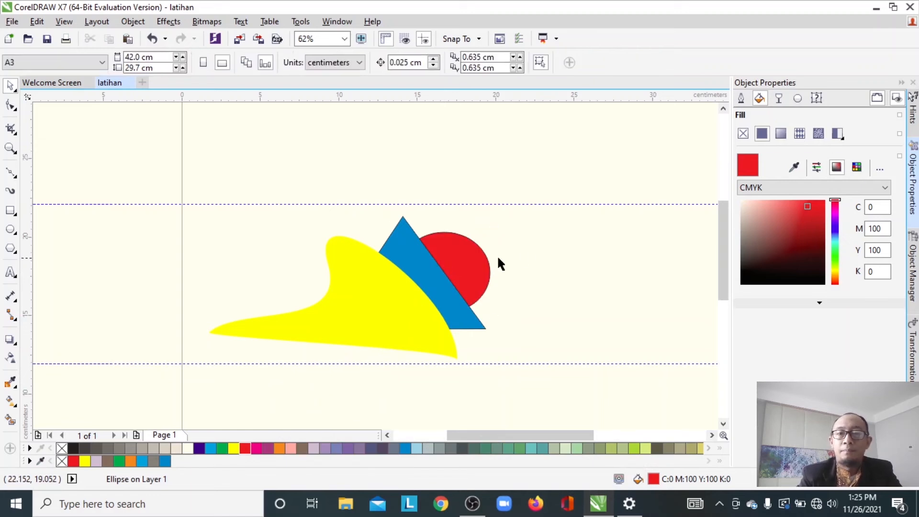
- Bring the red ellipse to the front of the layer using the object's Order options
{"action": "right_click", "coordinate": [459, 259]}
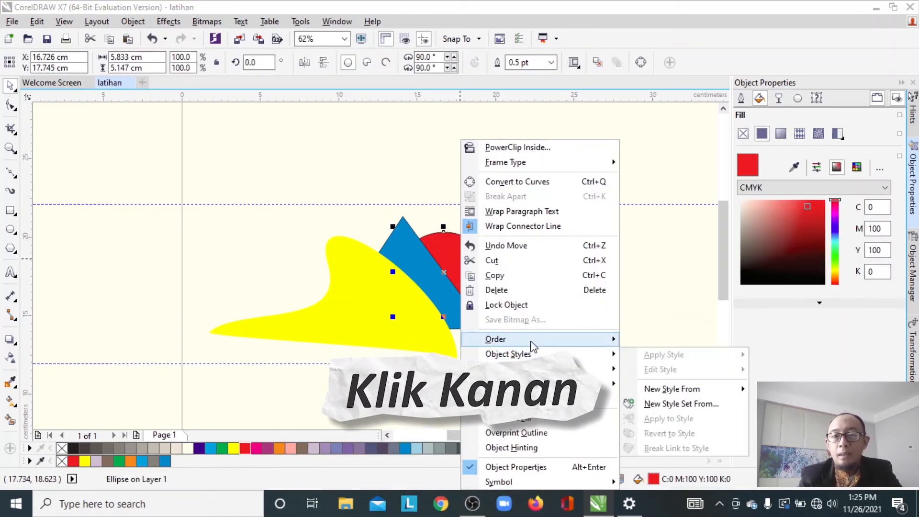
{"action": "mouse_move", "coordinate": [479, 339]}
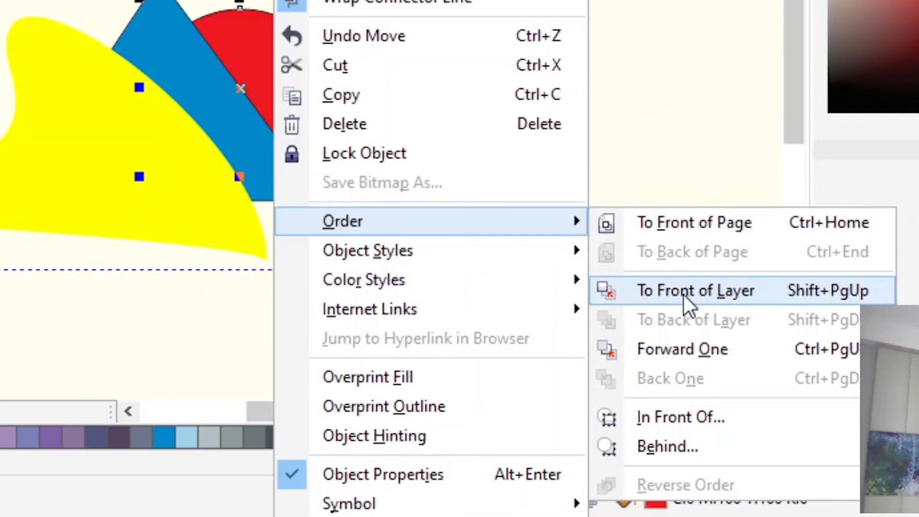
{"action": "left_click", "coordinate": [659, 414]}
{"action": "left_click", "coordinate": [366, 280]}
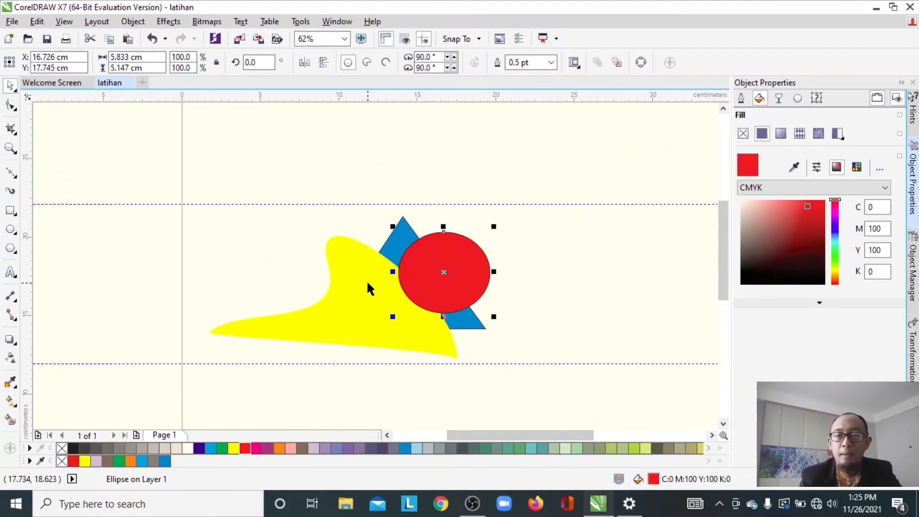
- Move the red ellipse over the yellow shape, send it to the back of the page, and drag it behind the triangle
{"action": "left_click_drag", "start_coordinate": [447, 273], "coordinate": [333, 297]}
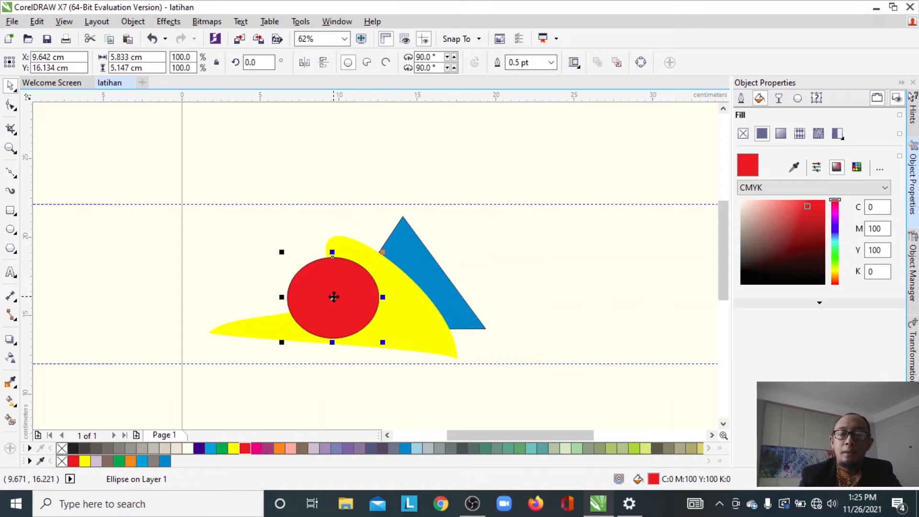
{"action": "right_click", "coordinate": [359, 292]}
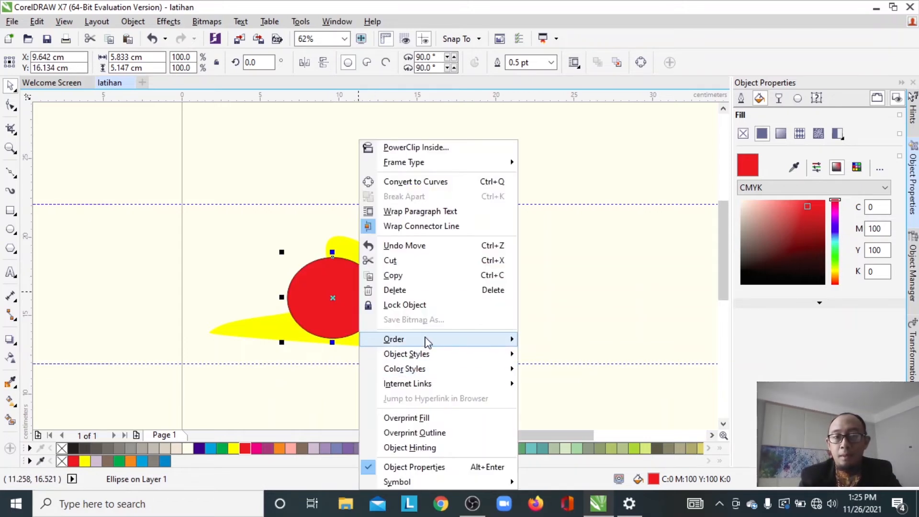
{"action": "mouse_move", "coordinate": [426, 341]}
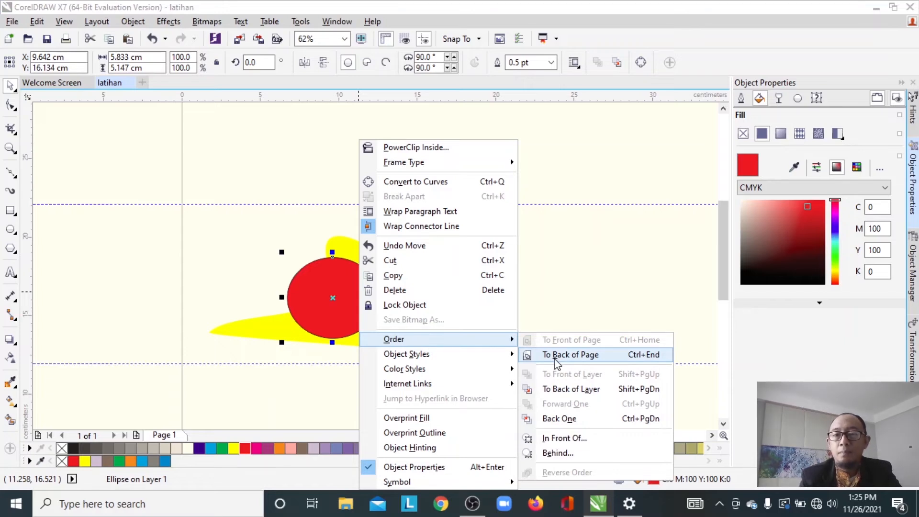
{"action": "left_click", "coordinate": [554, 357]}
{"action": "left_click_drag", "start_coordinate": [303, 279], "coordinate": [416, 258]}
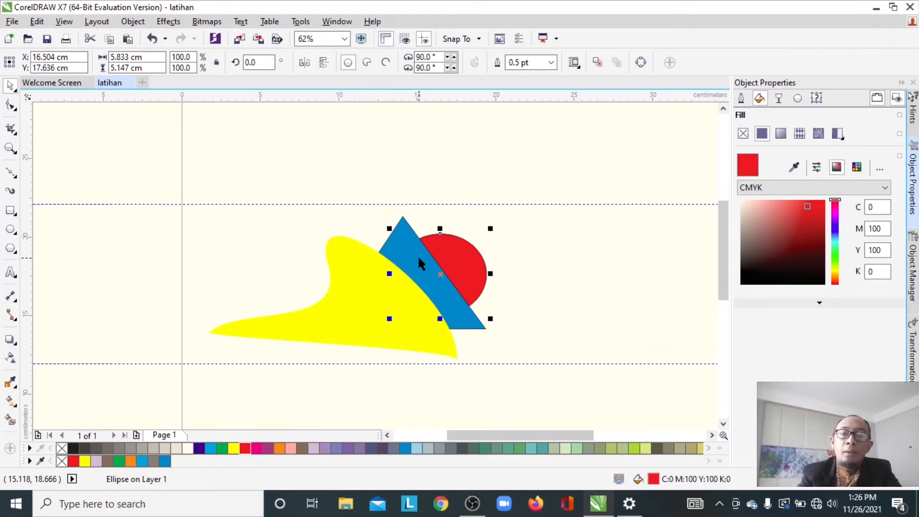
- Spread the shapes apart, moving the yellow shape and triangle left and the red ellipse up to the right, clear of them
{"action": "left_click", "coordinate": [355, 296]}
{"action": "left_click_drag", "start_coordinate": [355, 293], "coordinate": [272, 263]}
{"action": "left_click_drag", "start_coordinate": [410, 293], "coordinate": [319, 257]}
{"action": "left_click_drag", "start_coordinate": [439, 265], "coordinate": [476, 270]}
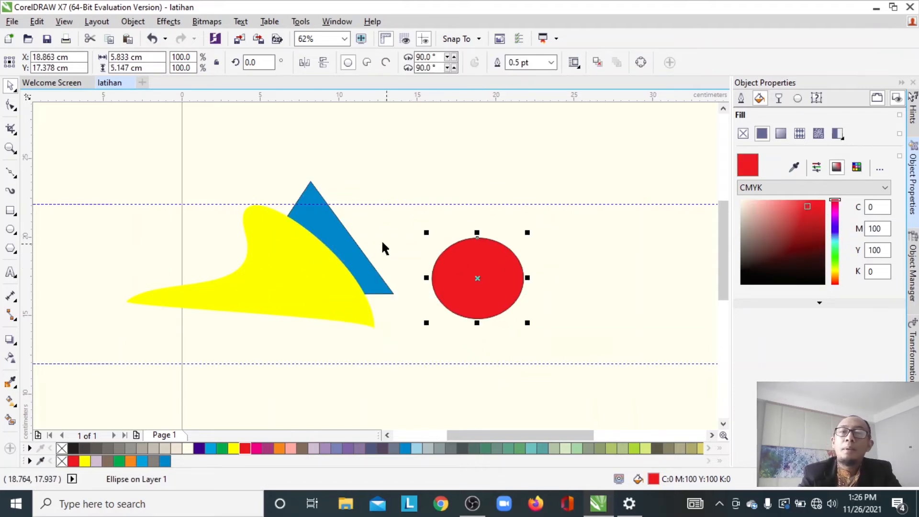
{"action": "mouse_move", "coordinate": [334, 231]}
{"action": "left_mouse_down"}
{"action": "mouse_move", "coordinate": [431, 226]}
{"action": "mouse_move", "coordinate": [369, 236]}
{"action": "mouse_move", "coordinate": [348, 223]}
{"action": "left_mouse_up"}
{"action": "left_click_drag", "start_coordinate": [469, 283], "coordinate": [465, 245]}
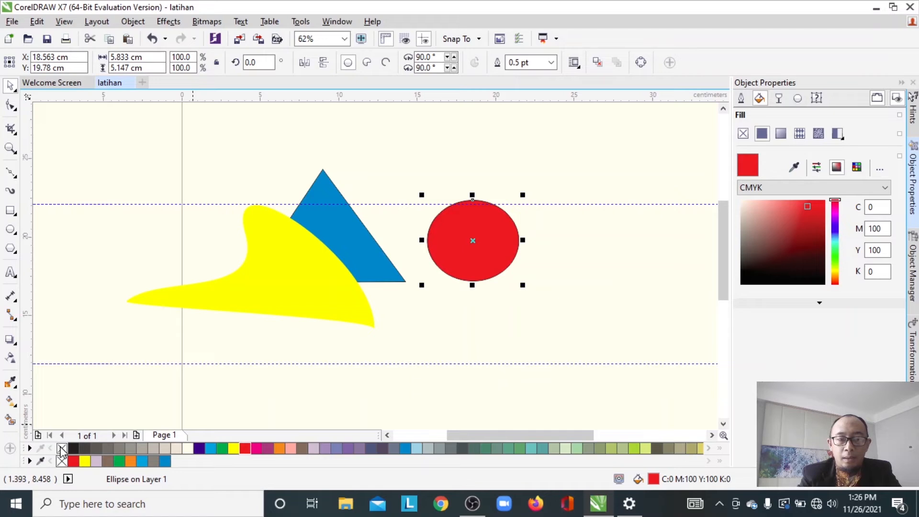
- Remove the red ellipse's outline and fill it orange
{"action": "right_click", "coordinate": [61, 449]}
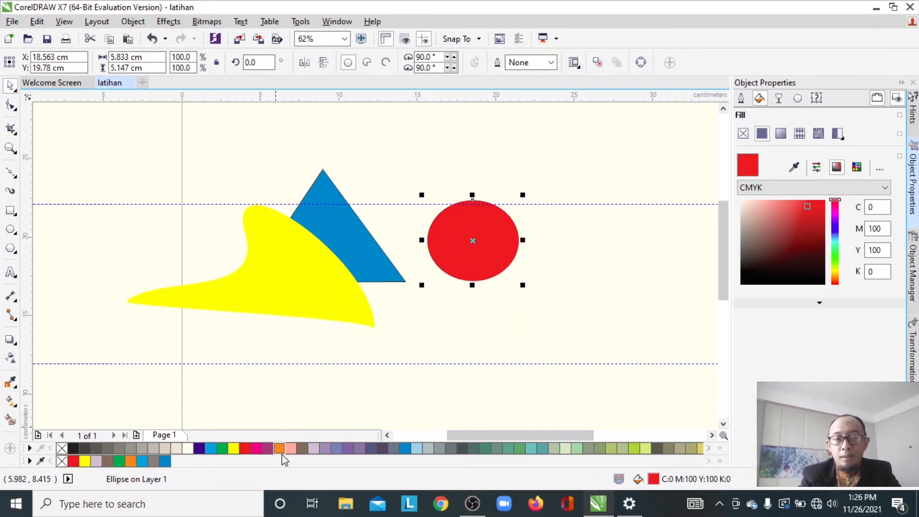
{"action": "left_click", "coordinate": [280, 449]}
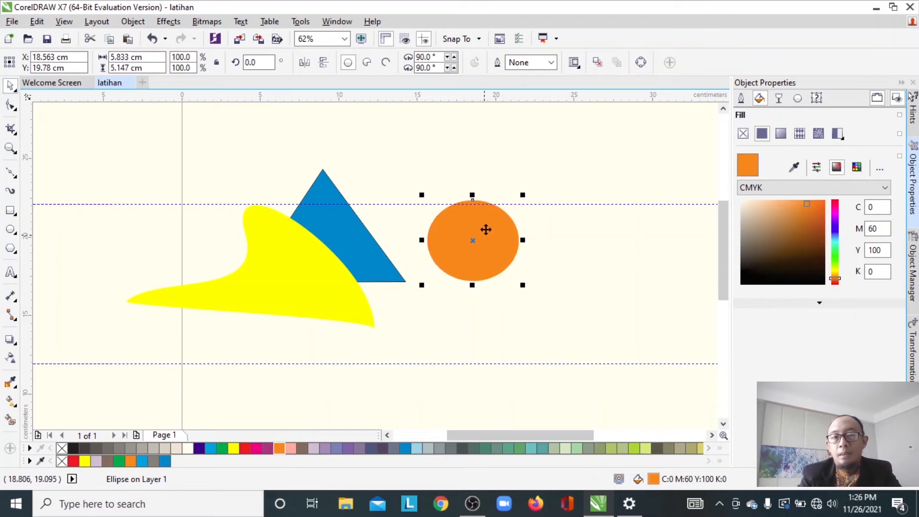
- Duplicate the orange ellipse to its right, fill the copy light blue, and overlap it on the orange ellipse
{"action": "left_click_drag", "start_coordinate": [487, 217], "coordinate": [542, 212]}
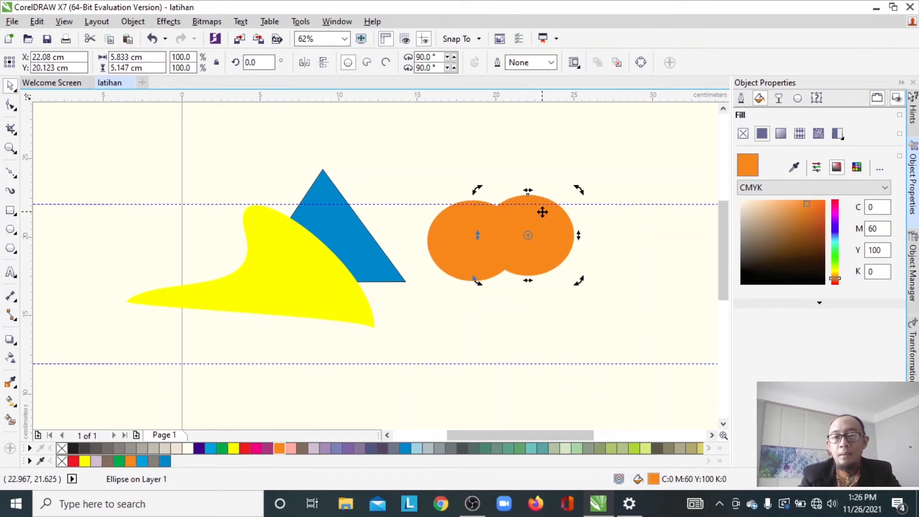
{"action": "left_click", "coordinate": [416, 449]}
{"action": "left_click_drag", "start_coordinate": [534, 231], "coordinate": [504, 218]}
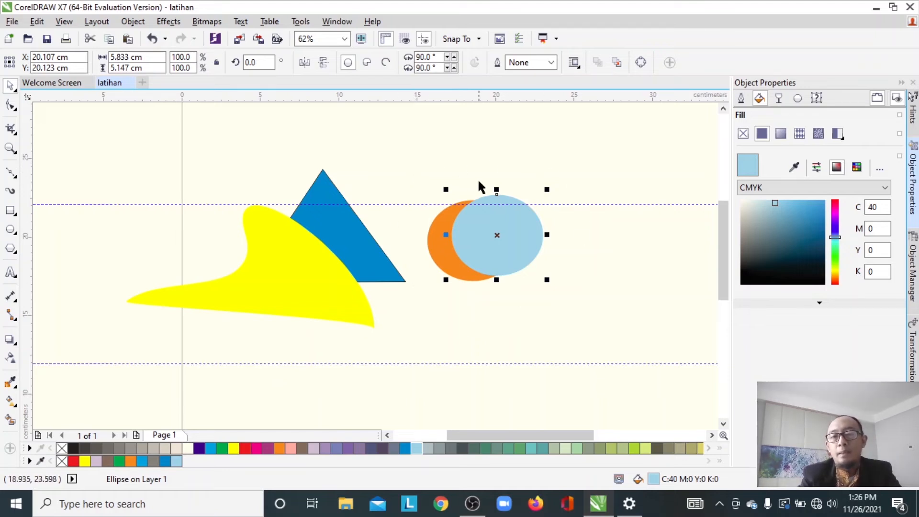
{"action": "left_click", "coordinate": [422, 175]}
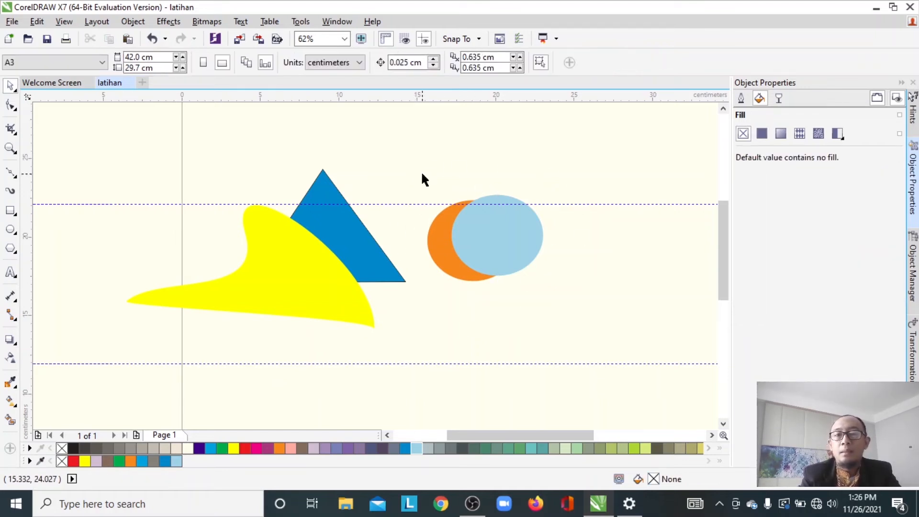
- Select both ellipses, trim the orange ellipse with the light blue one into a crescent, and move the two apart
{"action": "left_click_drag", "start_coordinate": [406, 171], "coordinate": [591, 314]}
{"action": "left_click", "coordinate": [466, 165]}
{"action": "left_click_drag", "start_coordinate": [412, 177], "coordinate": [585, 299]}
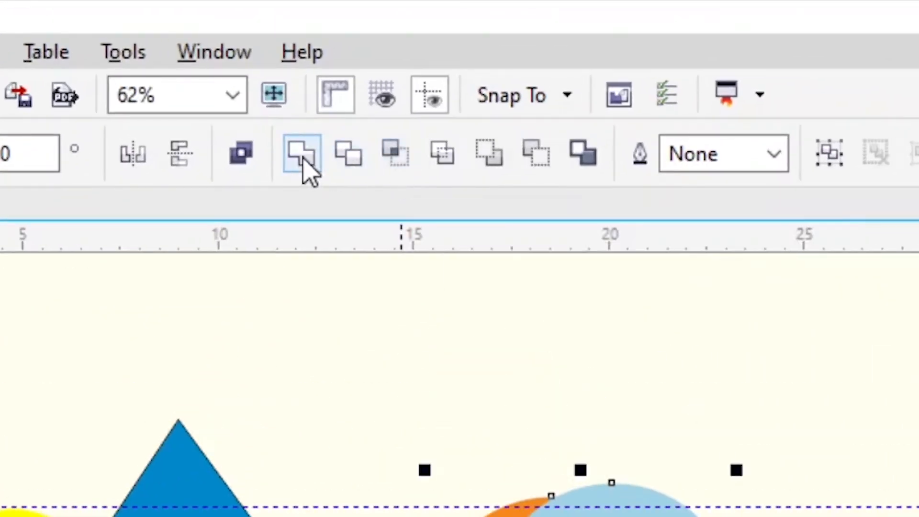
{"action": "left_click", "coordinate": [358, 174]}
{"action": "left_click", "coordinate": [607, 389]}
{"action": "key", "text": "F7"}
{"action": "left_click_drag", "start_coordinate": [444, 237], "coordinate": [412, 190]}
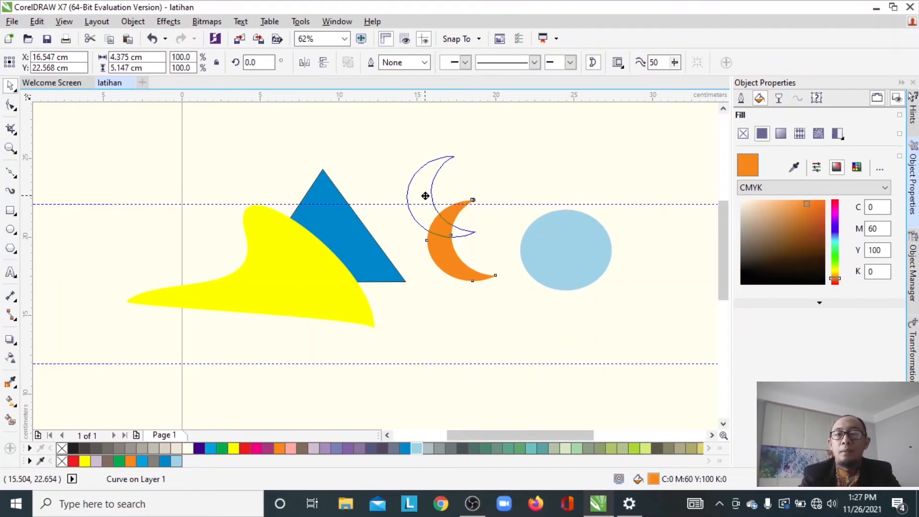
{"action": "left_click", "coordinate": [472, 215]}
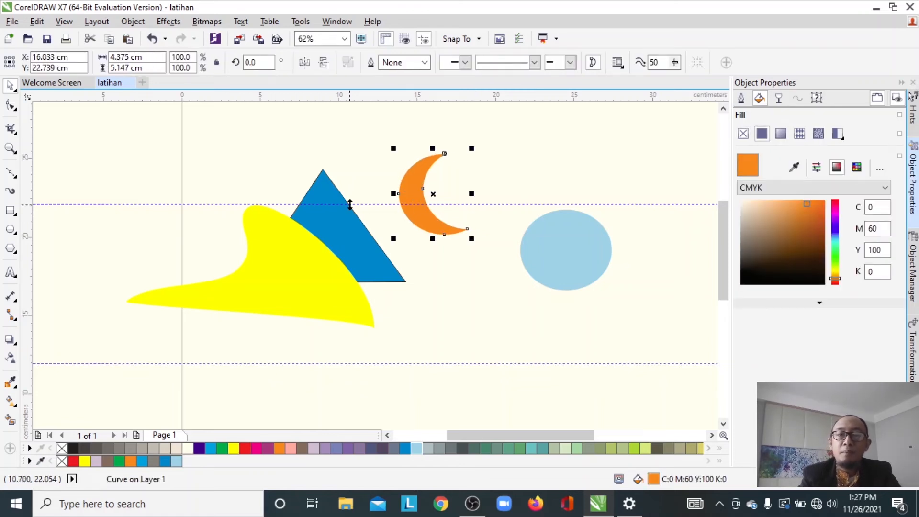
- Draw a five-sided polygon about 3.4 by 3.5 cm beside the crescent and pull its nodes inward into a star
{"action": "left_click", "coordinate": [10, 248]}
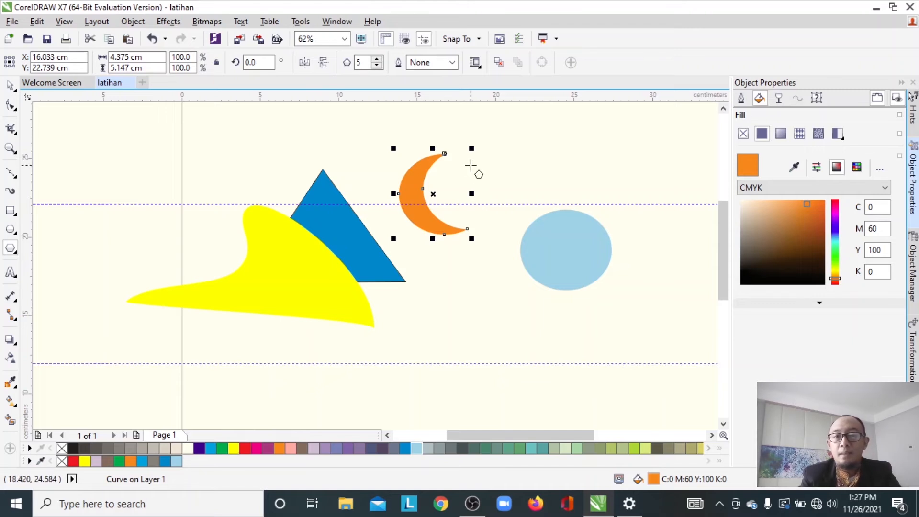
{"action": "left_click_drag", "start_coordinate": [466, 160], "coordinate": [521, 220]}
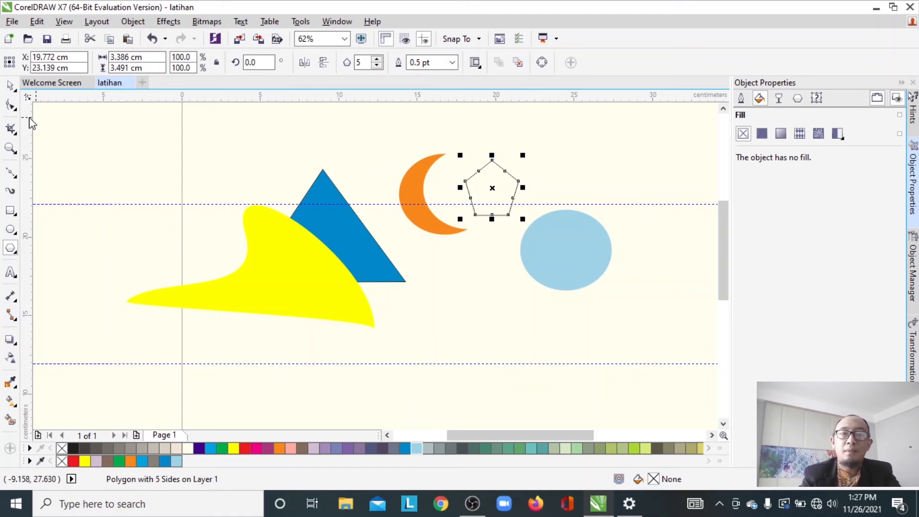
{"action": "left_click", "coordinate": [11, 106]}
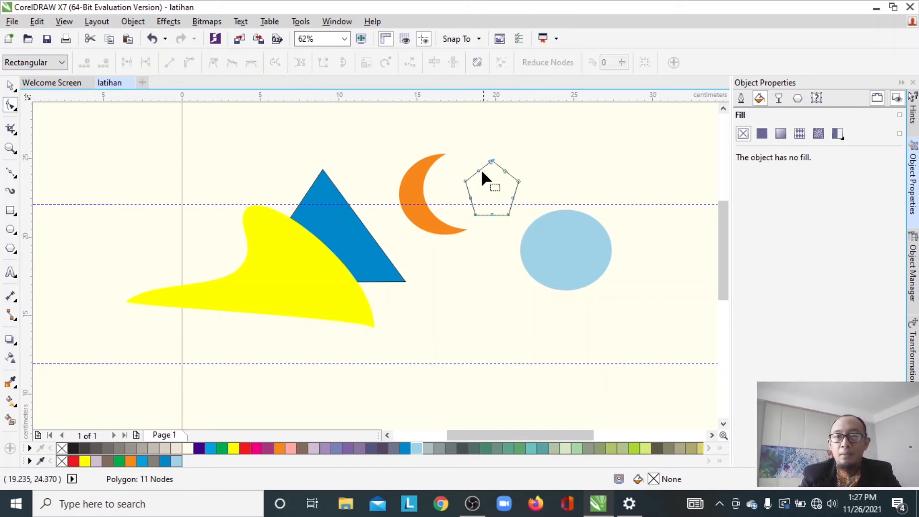
{"action": "left_click_drag", "start_coordinate": [482, 175], "coordinate": [487, 180]}
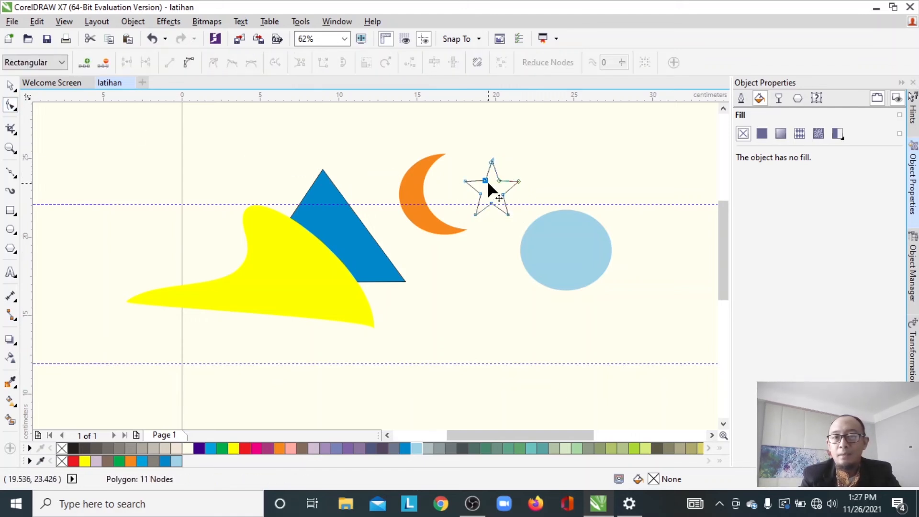
- Fill the star orange and move it against the crescent's inner curve
{"action": "left_click", "coordinate": [280, 448]}
{"action": "key", "text": "space"}
{"action": "left_click_drag", "start_coordinate": [492, 189], "coordinate": [472, 191]}
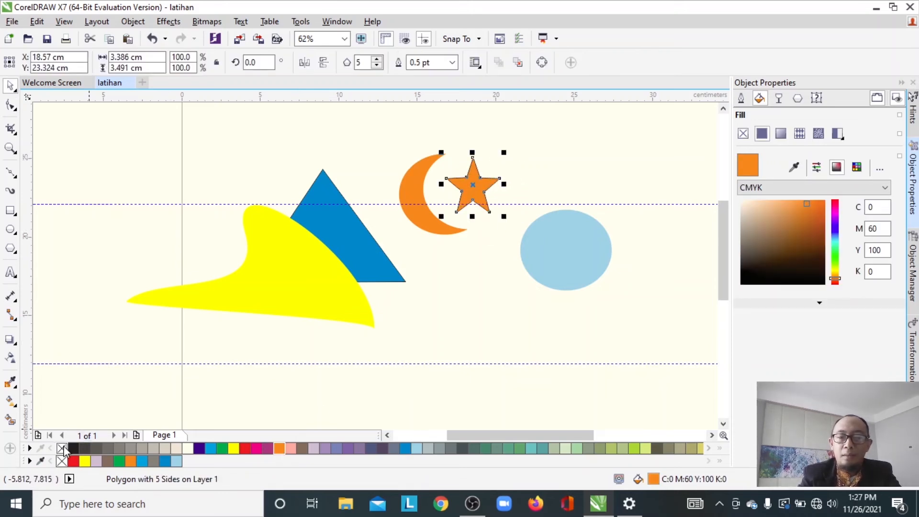
{"action": "left_click", "coordinate": [524, 180]}
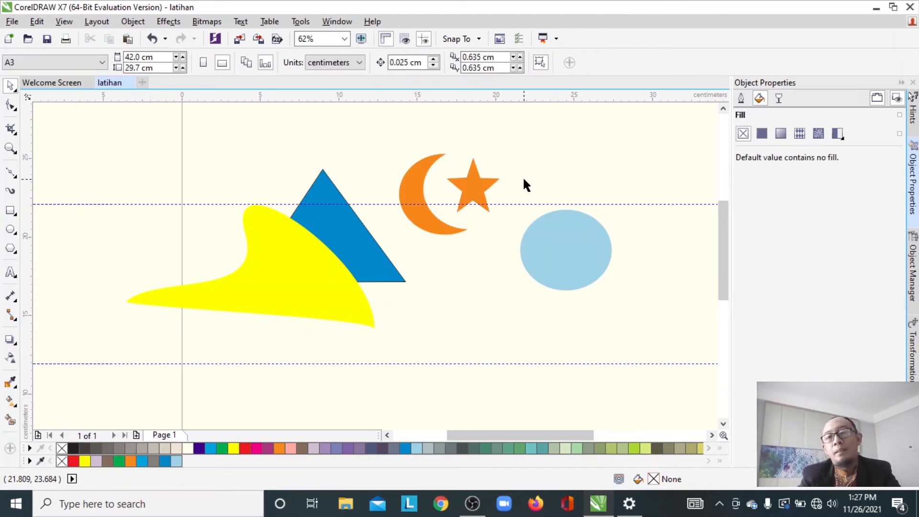
- Move the light blue ellipse down and drag the yellow shape under it so the two overlap
{"action": "left_click", "coordinate": [476, 189]}
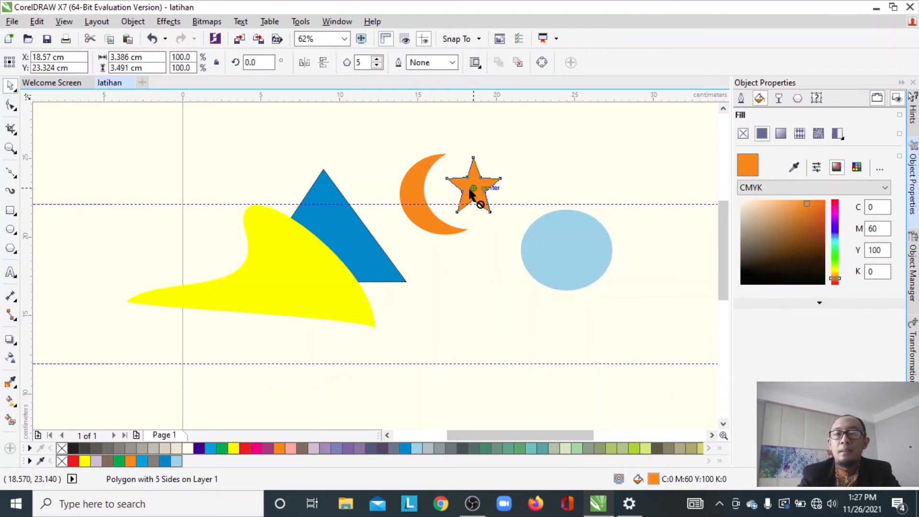
{"action": "left_click", "coordinate": [527, 159]}
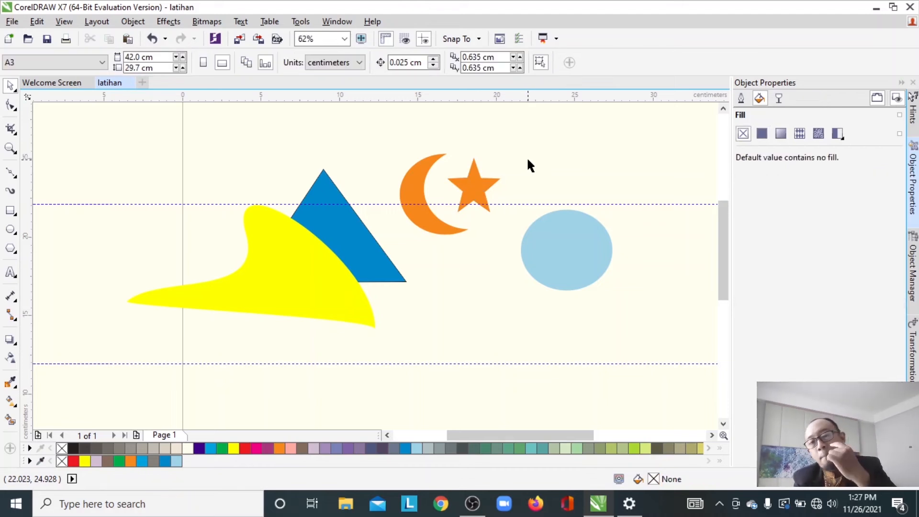
{"action": "left_click", "coordinate": [412, 180]}
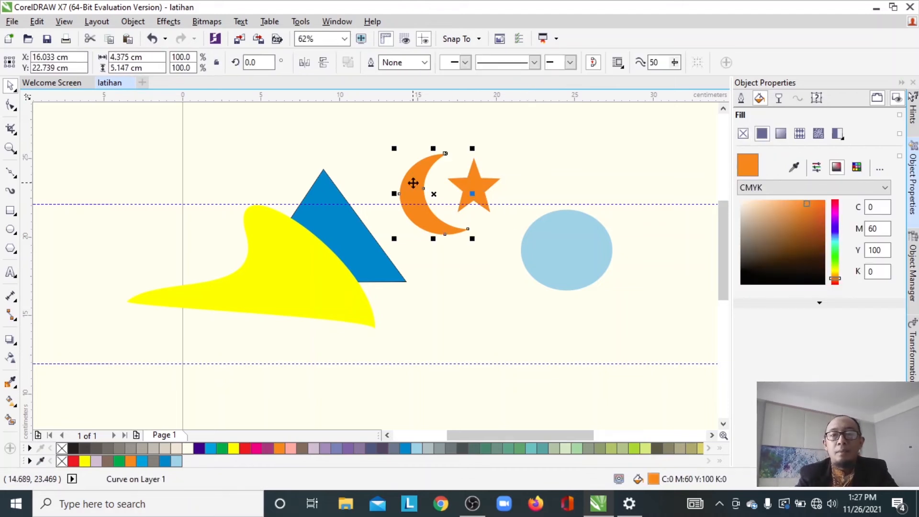
{"action": "left_click", "coordinate": [572, 258]}
{"action": "left_click_drag", "start_coordinate": [571, 257], "coordinate": [511, 294]}
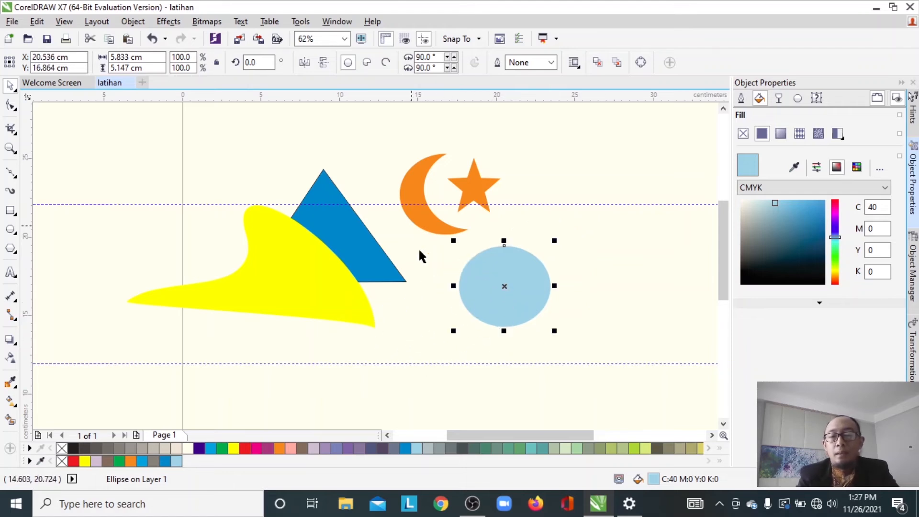
{"action": "left_click_drag", "start_coordinate": [312, 287], "coordinate": [583, 313]}
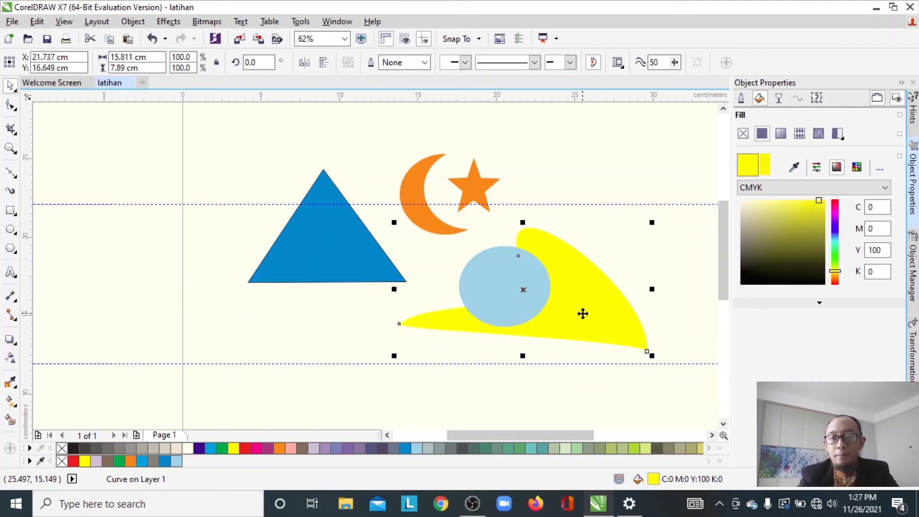
- Try welding the light blue ellipse and the yellow shape together, then undo the weld
{"action": "left_click", "coordinate": [477, 276], "text": "shift"}
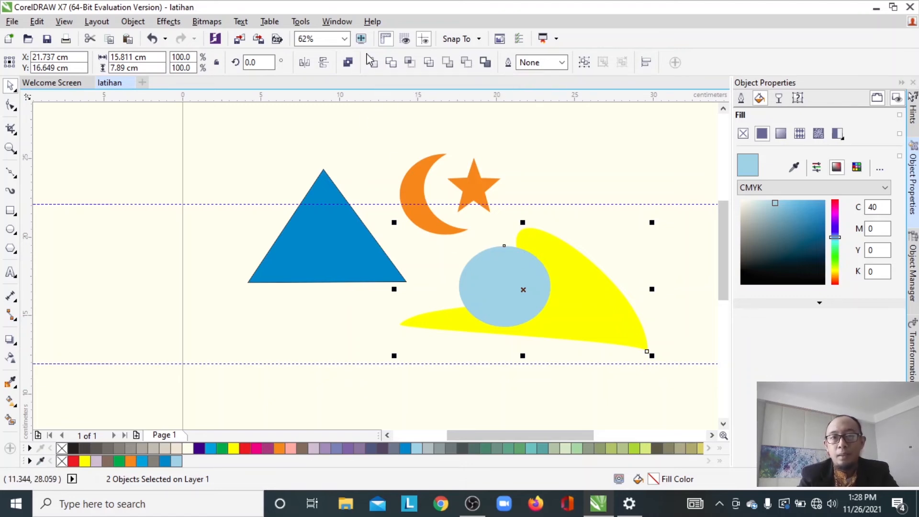
{"action": "left_click", "coordinate": [376, 68]}
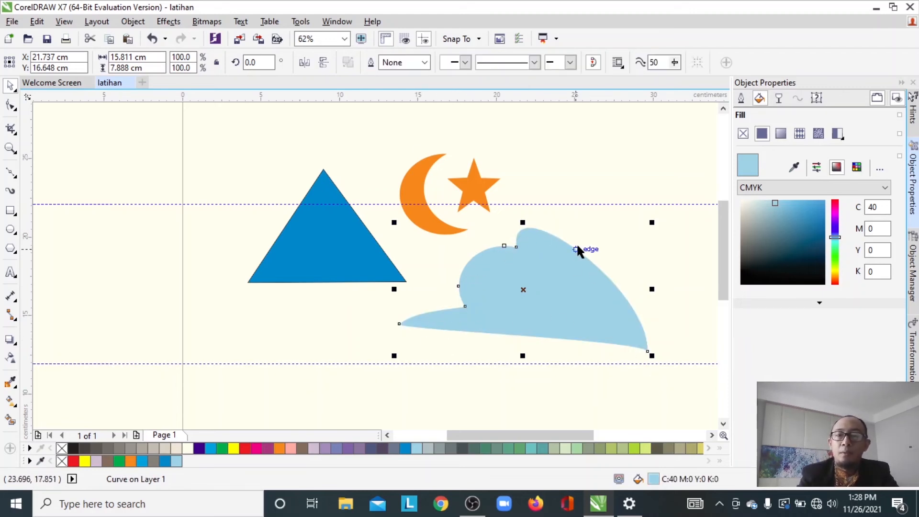
{"action": "left_click", "coordinate": [588, 174]}
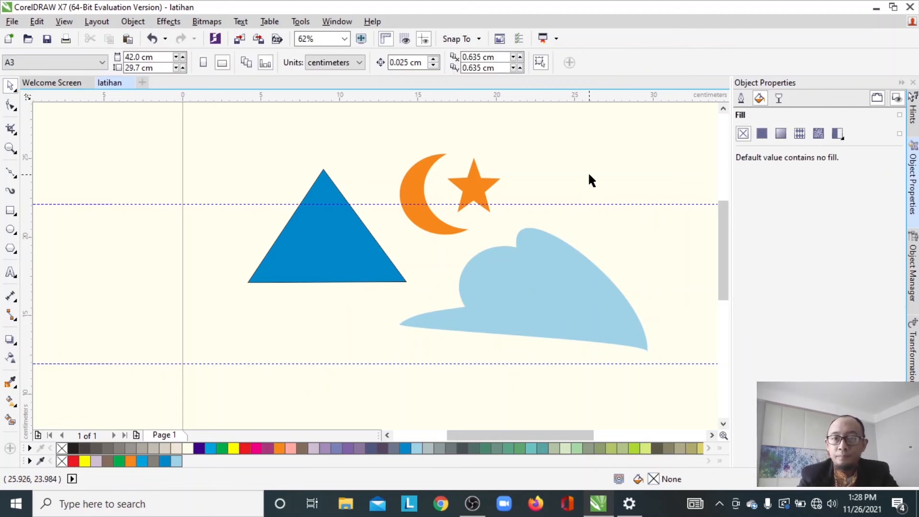
{"action": "left_click", "coordinate": [525, 278]}
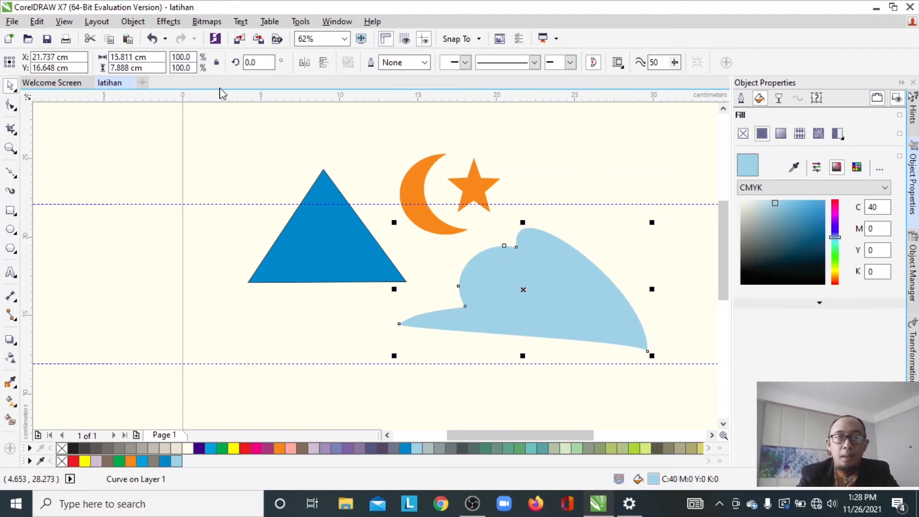
{"action": "left_click", "coordinate": [152, 40]}
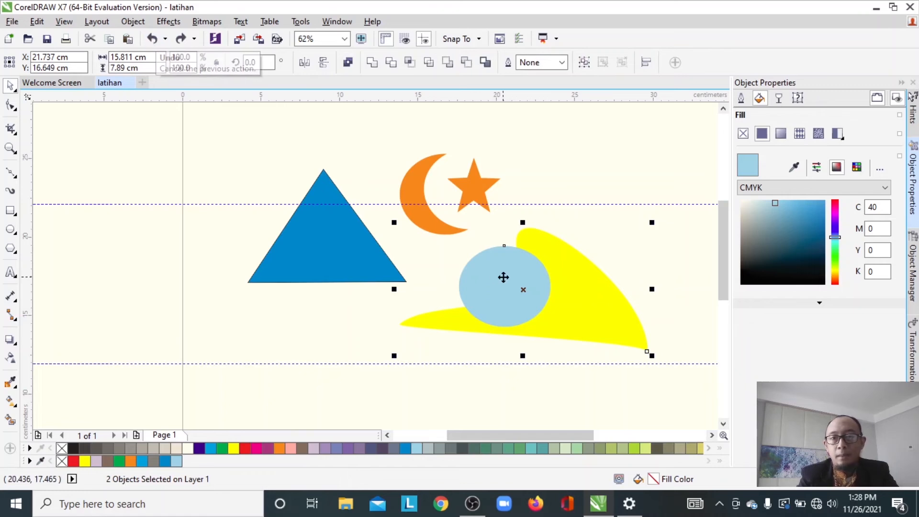
{"action": "left_click", "coordinate": [598, 228]}
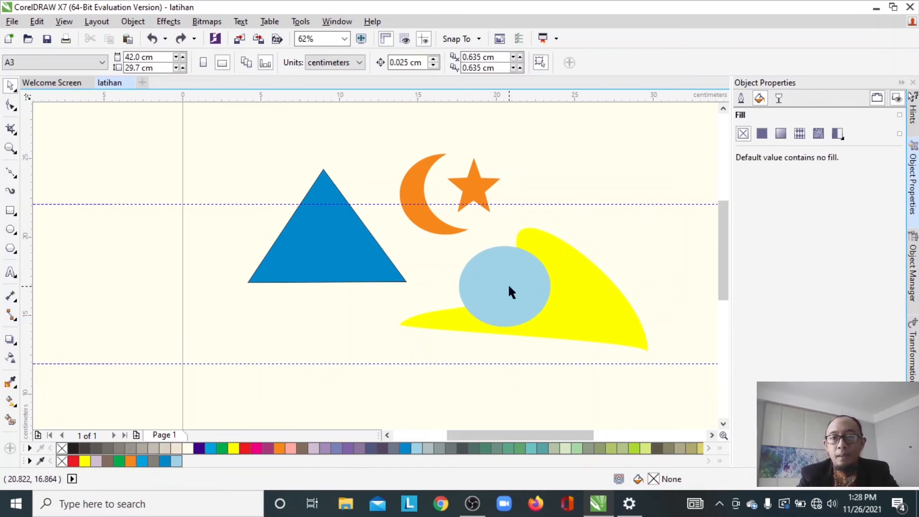
- Select the light blue ellipse together with the yellow shape and create their intersection
{"action": "left_click", "coordinate": [509, 286]}
{"action": "left_click_drag", "start_coordinate": [509, 287], "coordinate": [501, 277]}
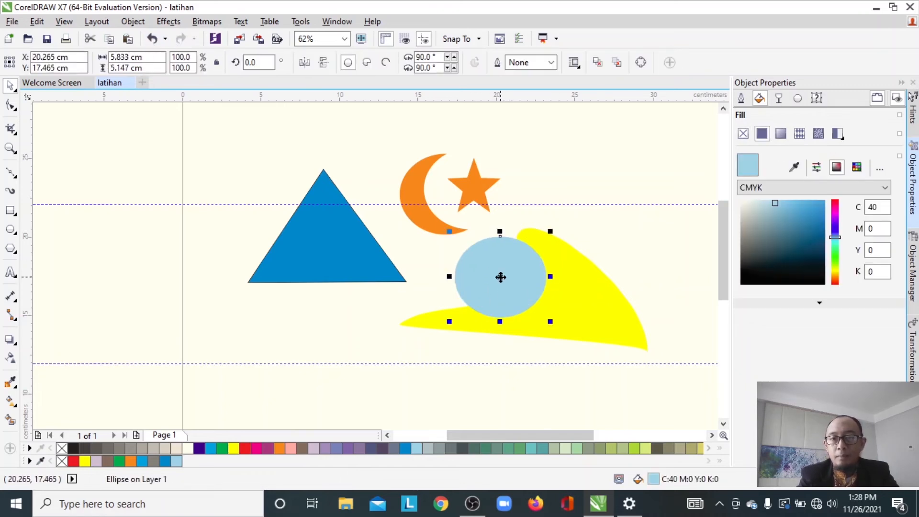
{"action": "left_click", "coordinate": [602, 301], "text": "shift"}
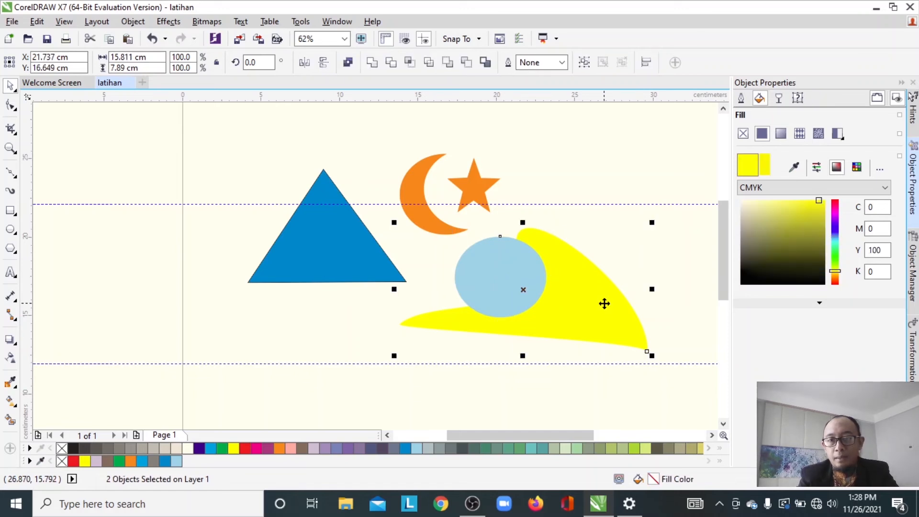
{"action": "left_click", "coordinate": [409, 63]}
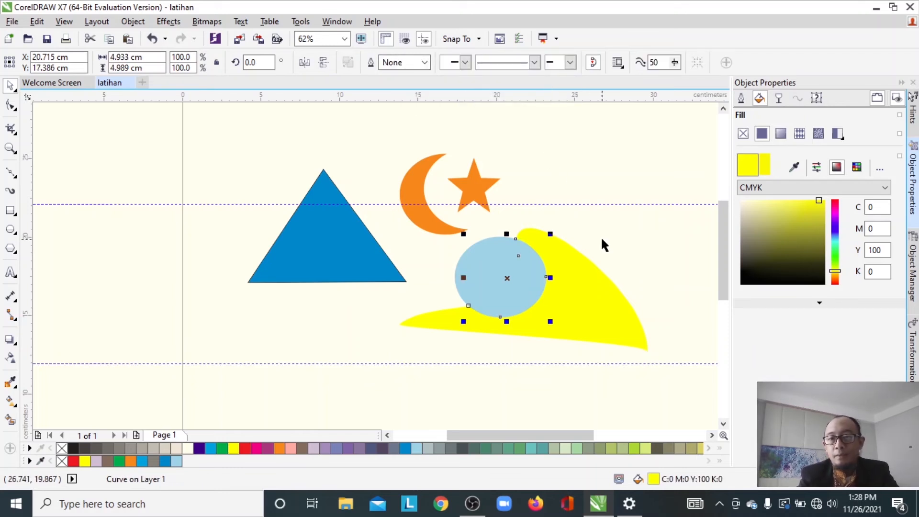
{"action": "key", "text": "Escape"}
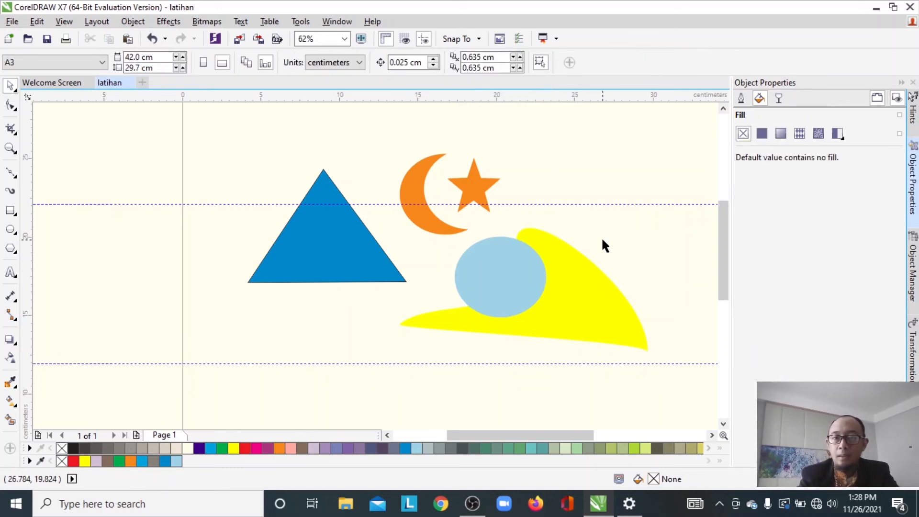
- Move the light blue ellipse and yellow shape away from the intersection piece and shift the piece slightly left
{"action": "left_click_drag", "start_coordinate": [469, 262], "coordinate": [269, 325]}
{"action": "left_click_drag", "start_coordinate": [543, 315], "coordinate": [595, 362]}
{"action": "left_click_drag", "start_coordinate": [524, 289], "coordinate": [496, 286]}
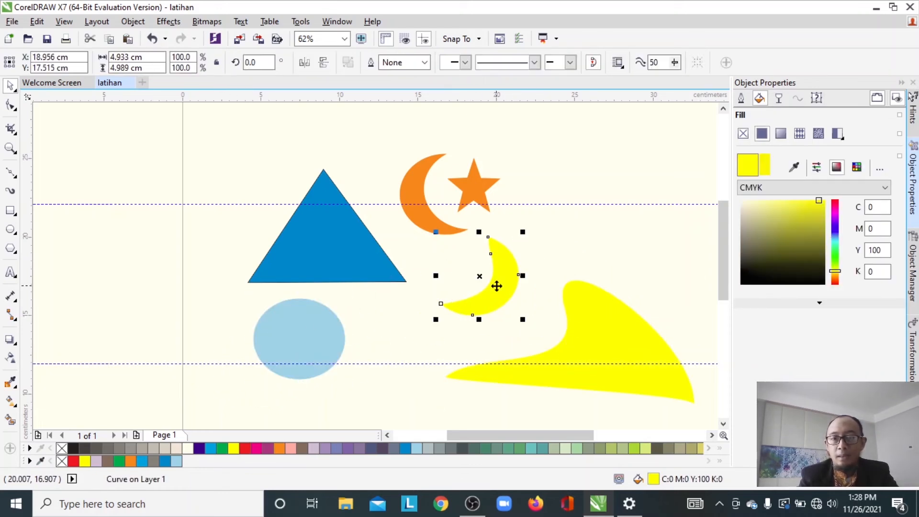
- Nudge the large yellow shape slightly upward
{"action": "left_click", "coordinate": [617, 339]}
{"action": "left_click_drag", "start_coordinate": [617, 338], "coordinate": [613, 330]}
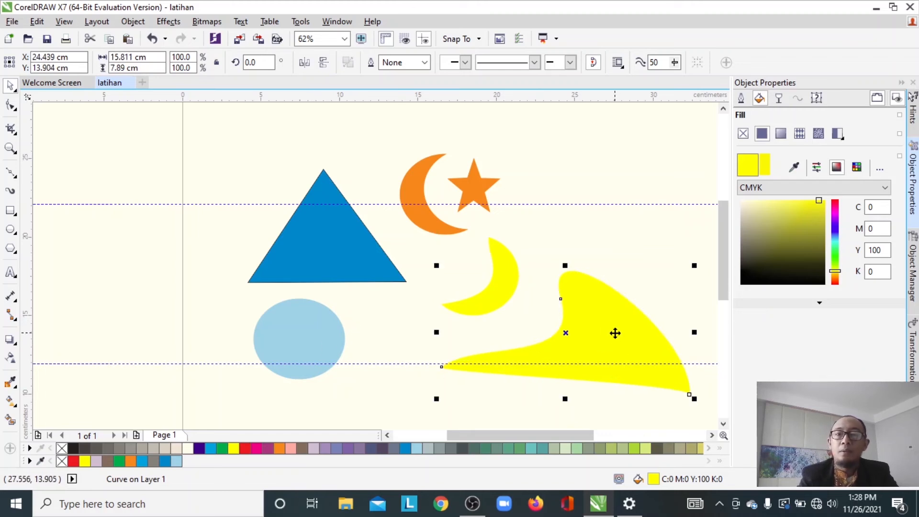
{"action": "left_click", "coordinate": [505, 277]}
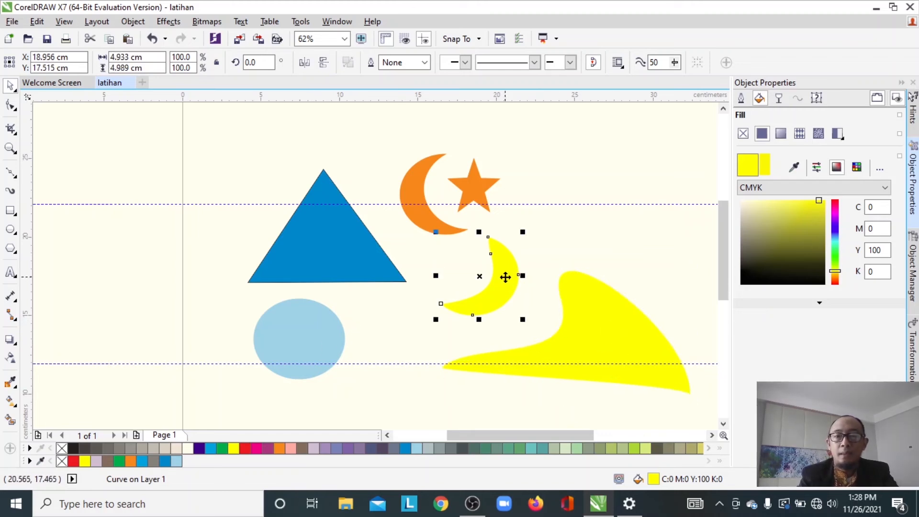
- Overlap the light blue ellipse with the blue triangle, intersect them, and move the intersection piece below the triangle
{"action": "left_click_drag", "start_coordinate": [316, 339], "coordinate": [266, 271]}
{"action": "left_click_drag", "start_coordinate": [145, 146], "coordinate": [416, 337]}
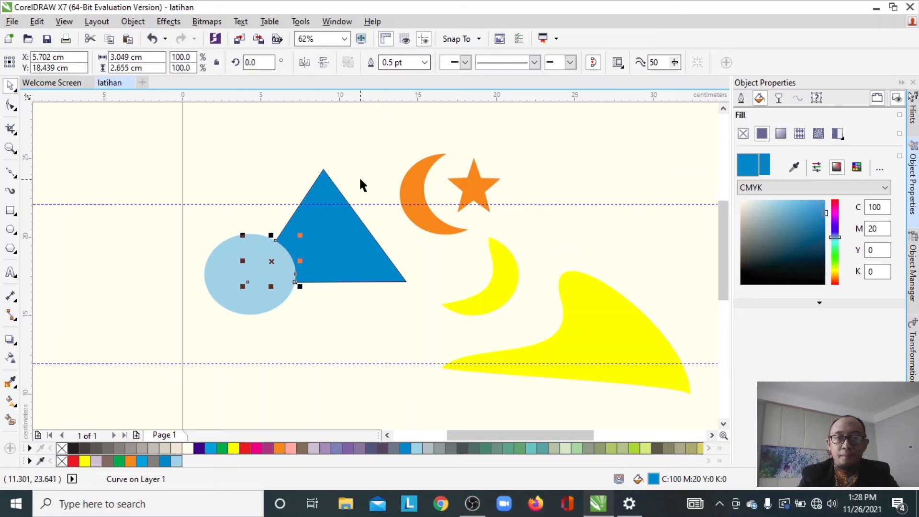
{"action": "left_click", "coordinate": [357, 189]}
{"action": "left_click_drag", "start_coordinate": [277, 256], "coordinate": [242, 314]}
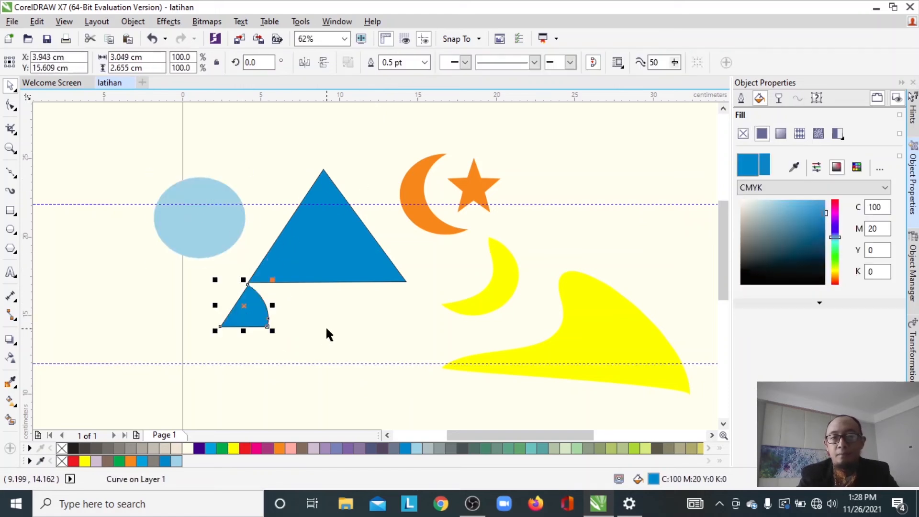
{"action": "left_click_drag", "start_coordinate": [322, 231], "coordinate": [323, 216]}
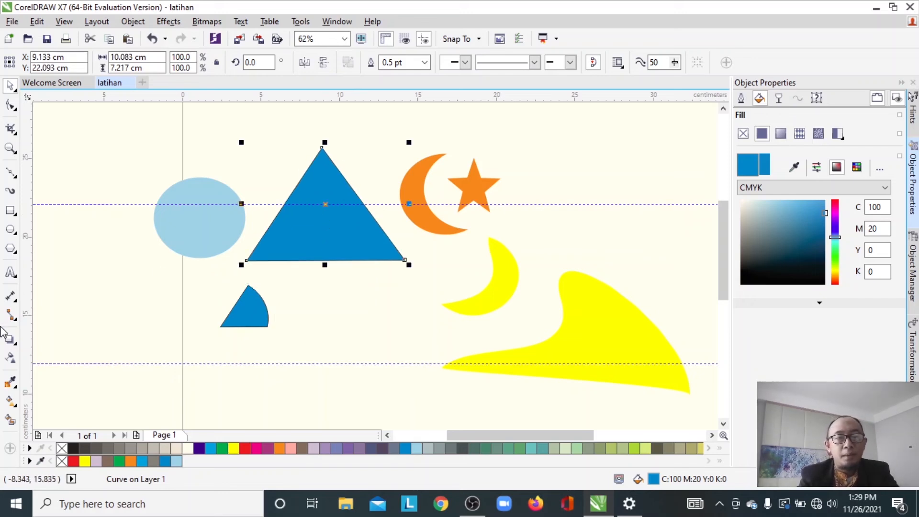
- Add drop shadows to the blue triangle, the light blue ellipse and the small blue intersection piece with the Drop Shadow tool
{"action": "left_click", "coordinate": [10, 339]}
{"action": "left_click_drag", "start_coordinate": [317, 217], "coordinate": [410, 272]}
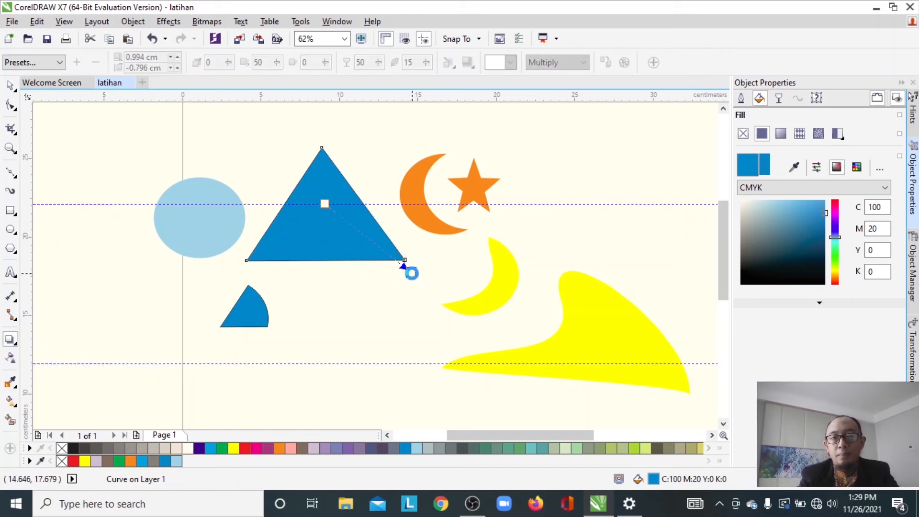
{"action": "left_click", "coordinate": [200, 221]}
{"action": "left_click_drag", "start_coordinate": [199, 219], "coordinate": [198, 279]}
{"action": "left_click", "coordinate": [248, 306]}
{"action": "left_click_drag", "start_coordinate": [248, 306], "coordinate": [274, 338]}
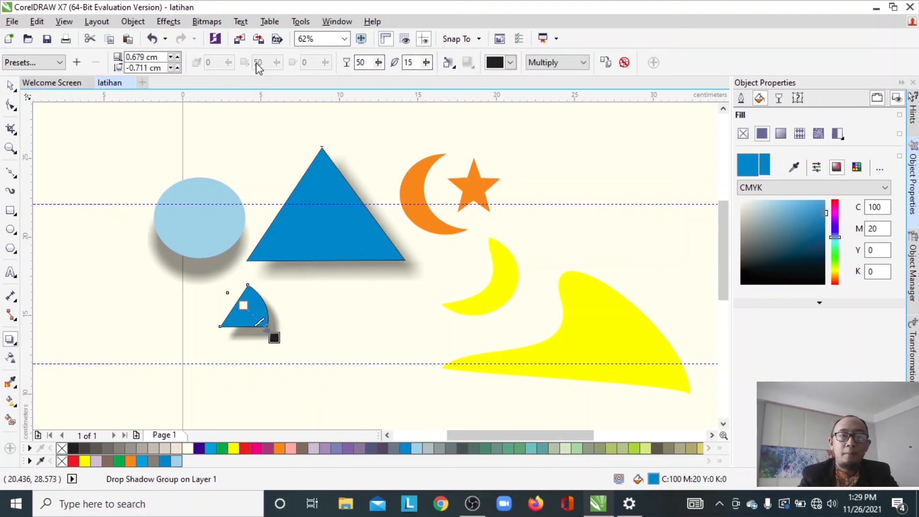
- Import the picture pc2 and place it near the top right of the page
{"action": "left_click", "coordinate": [11, 88]}
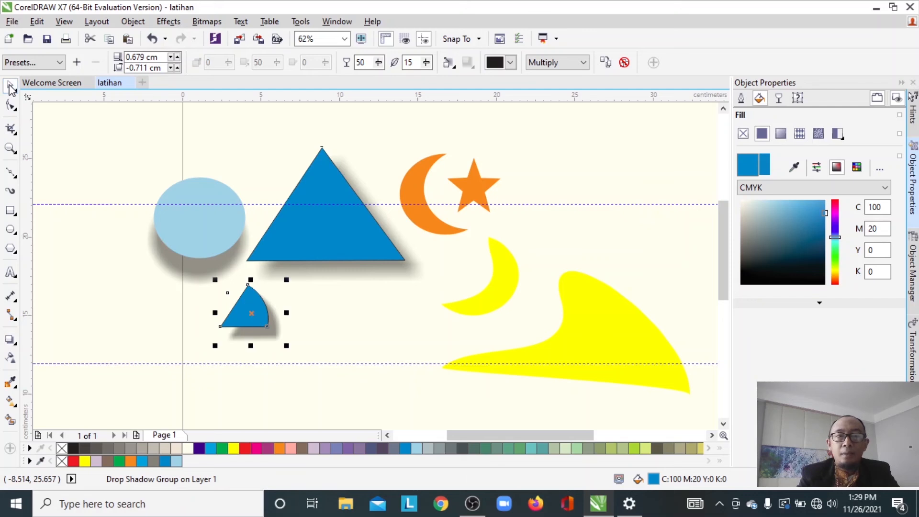
{"action": "left_click", "coordinate": [78, 151]}
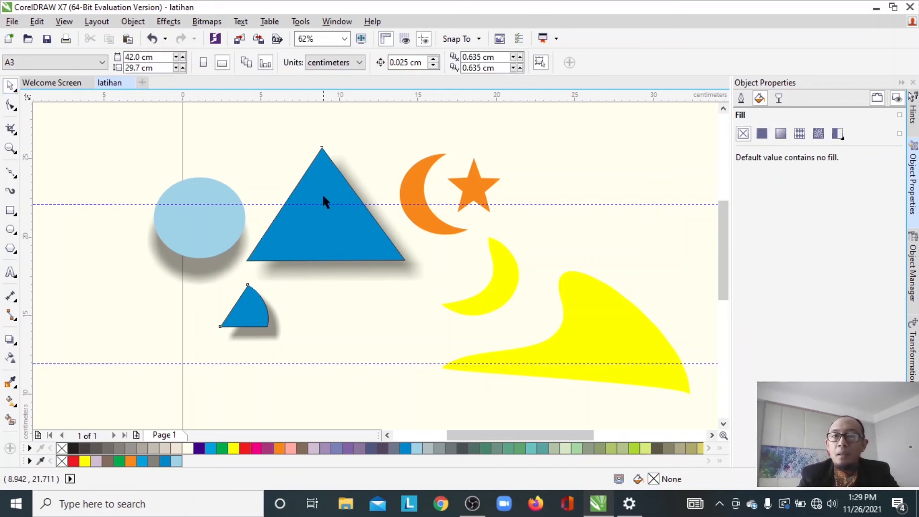
{"action": "left_click", "coordinate": [322, 175]}
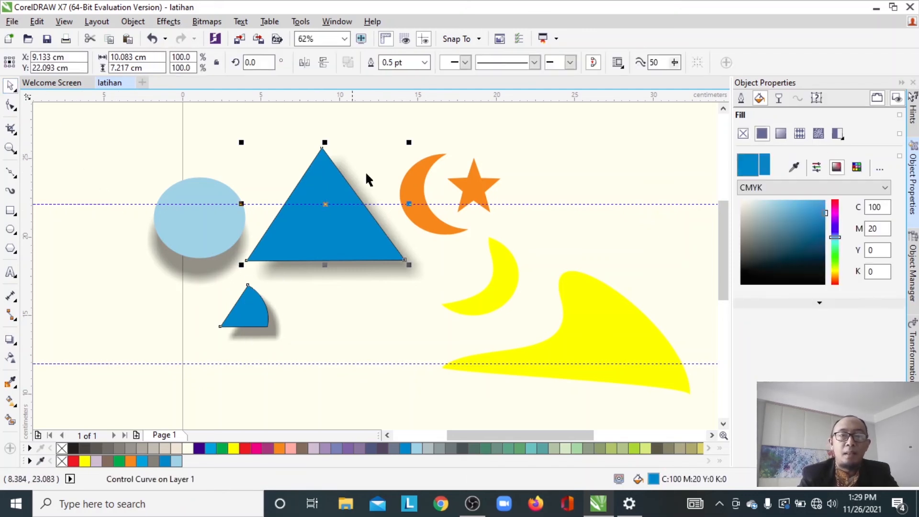
{"action": "left_click", "coordinate": [458, 129]}
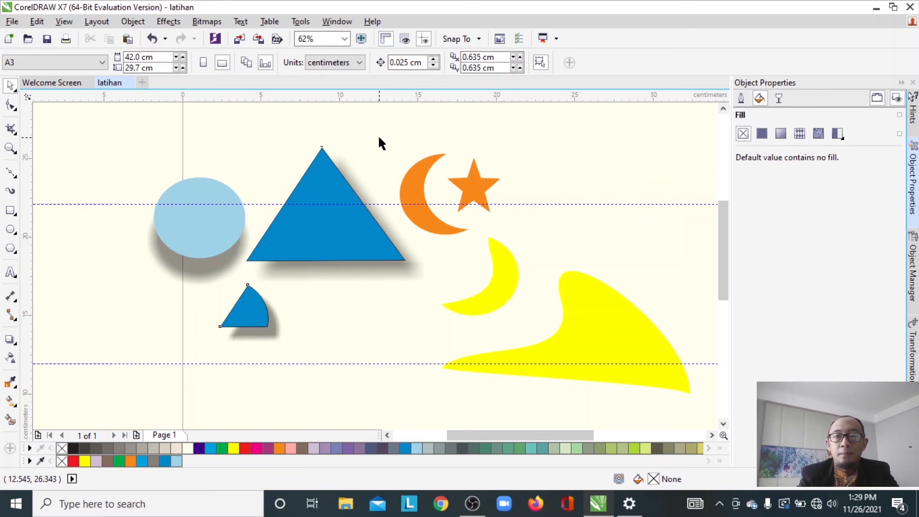
{"action": "key", "text": "ctrl+i"}
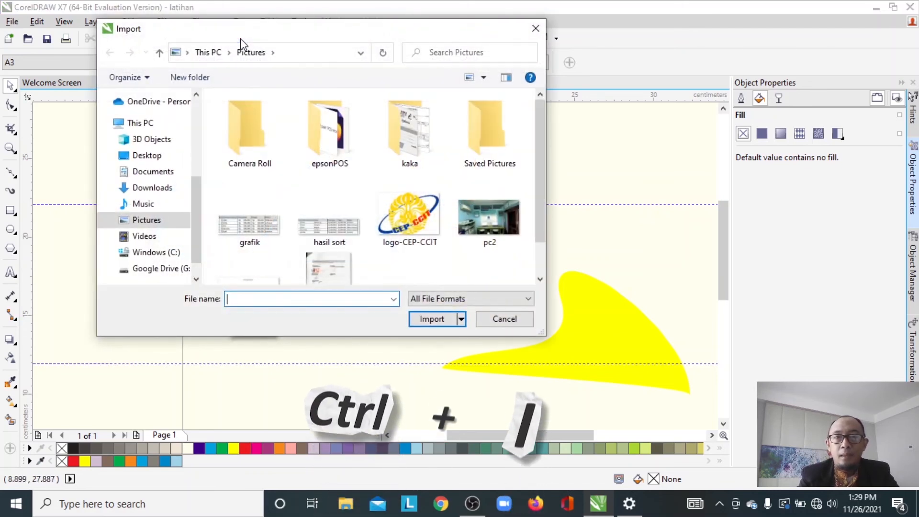
{"action": "left_click", "coordinate": [475, 220]}
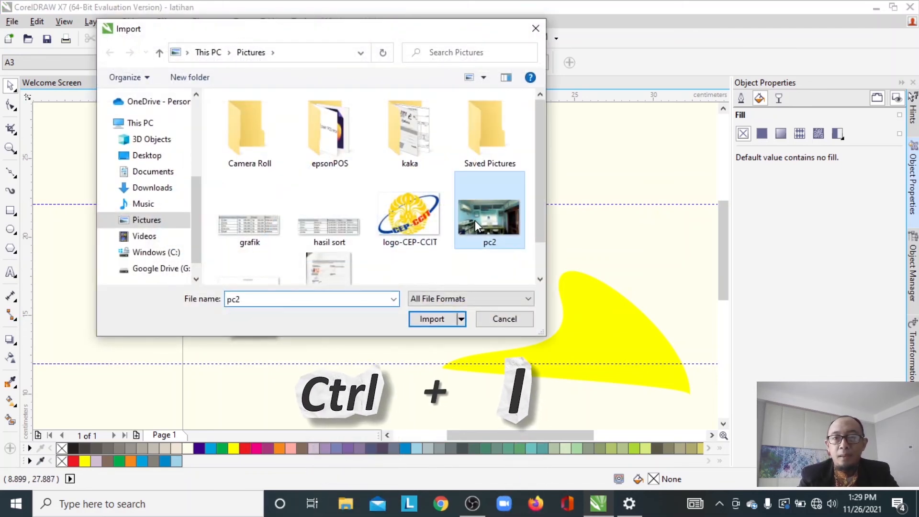
{"action": "left_click", "coordinate": [434, 318]}
{"action": "left_click_drag", "start_coordinate": [542, 131], "coordinate": [692, 360]}
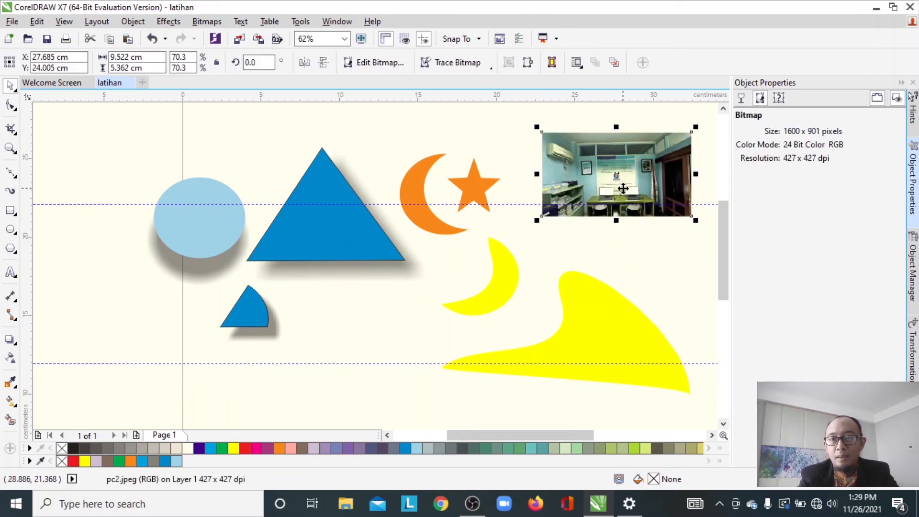
- Place the pc2 picture inside the blue triangle using PowerClip Inside
{"action": "left_click_drag", "start_coordinate": [623, 189], "coordinate": [611, 213]}
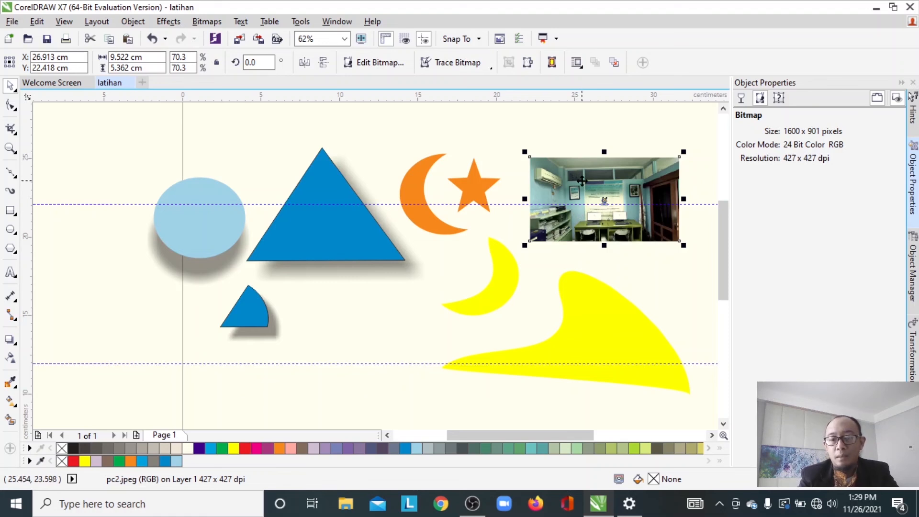
{"action": "right_click", "coordinate": [581, 180]}
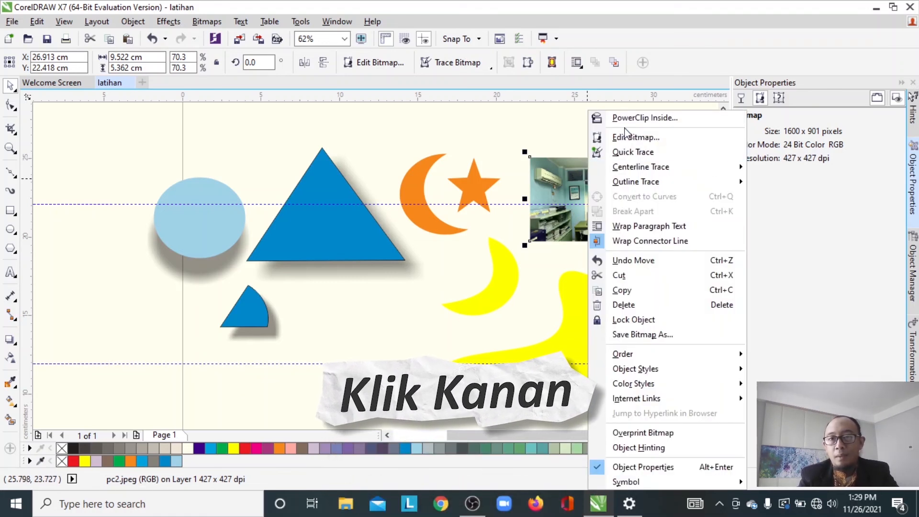
{"action": "left_click", "coordinate": [643, 118]}
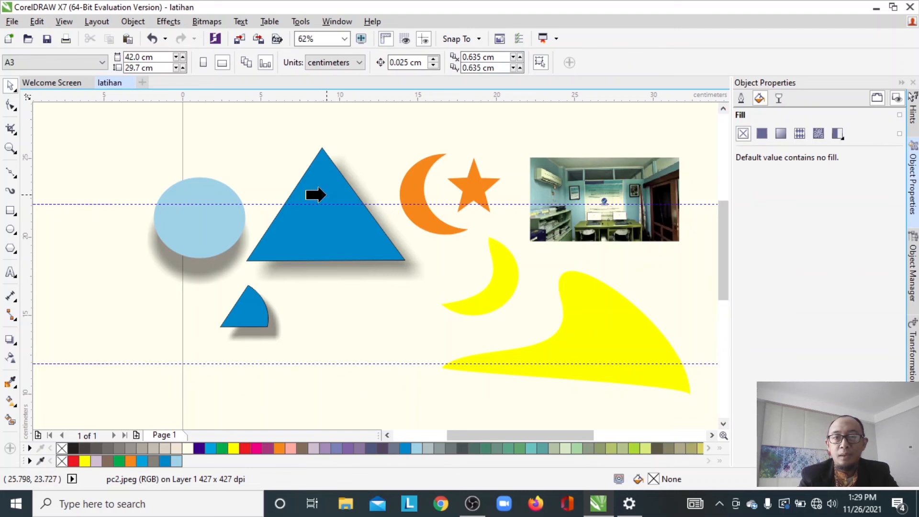
{"action": "left_click", "coordinate": [344, 215]}
{"action": "left_click", "coordinate": [344, 216]}
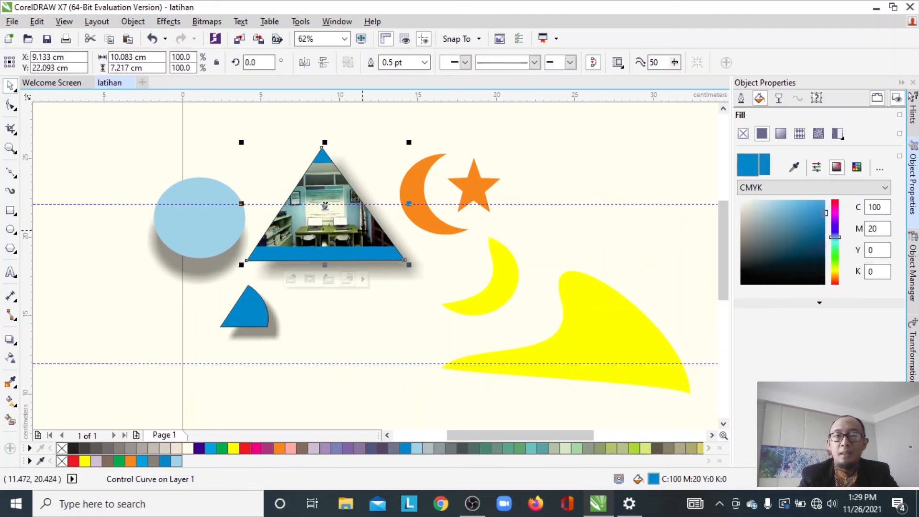
- Enlarge the PowerClip triangle slightly from its corner handle
{"action": "left_click_drag", "start_coordinate": [408, 143], "coordinate": [419, 125]}
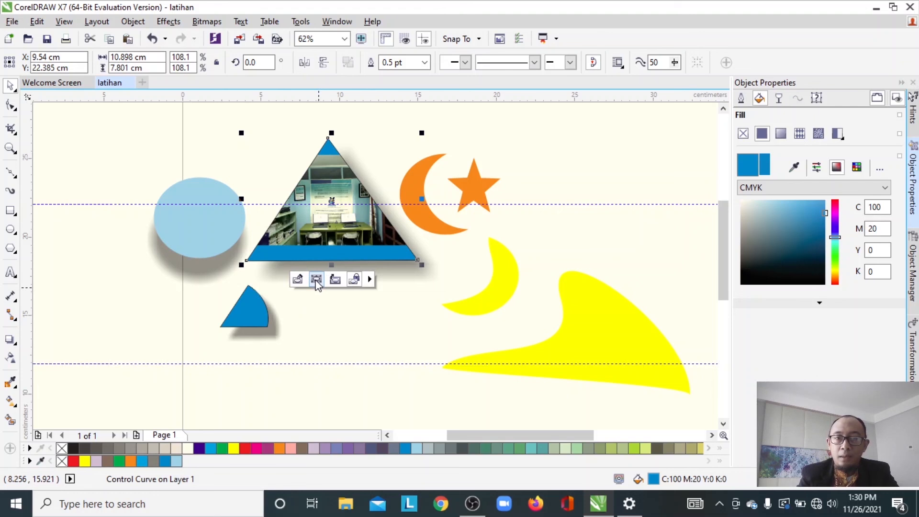
{"action": "left_click", "coordinate": [329, 303]}
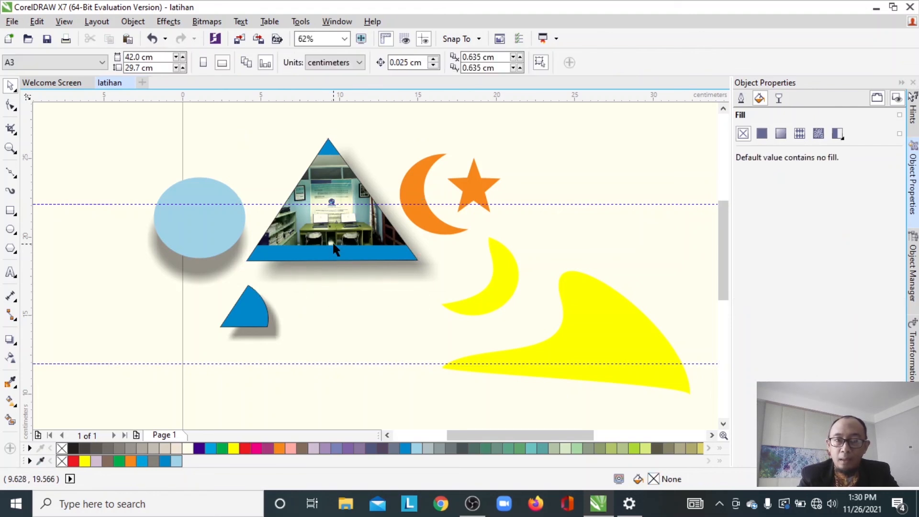
{"action": "left_click", "coordinate": [333, 247]}
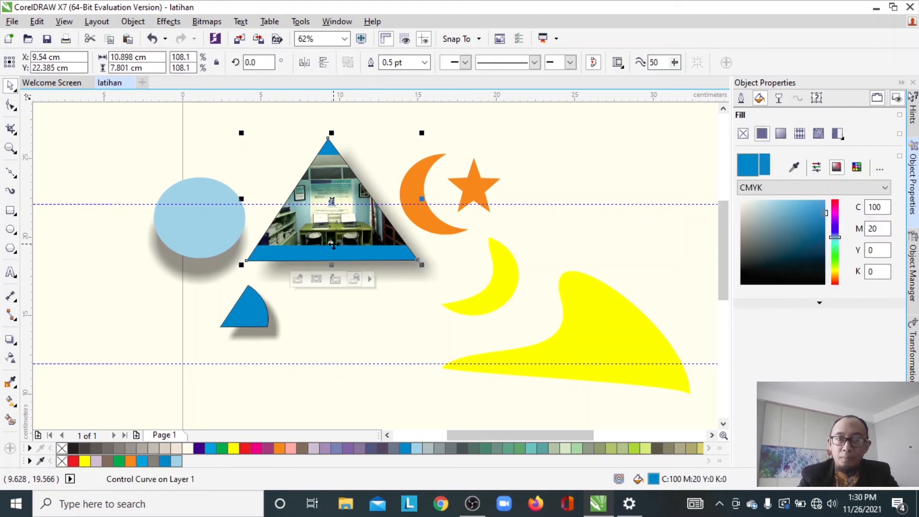
- Select the PowerClip contents, then enlarge and reposition the picture inside the triangle
{"action": "left_click", "coordinate": [316, 281]}
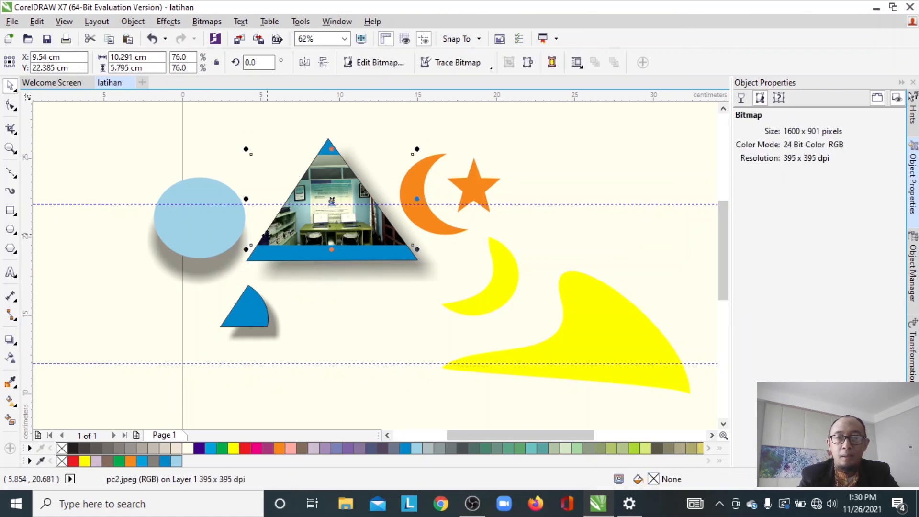
{"action": "left_click_drag", "start_coordinate": [247, 252], "coordinate": [202, 273]}
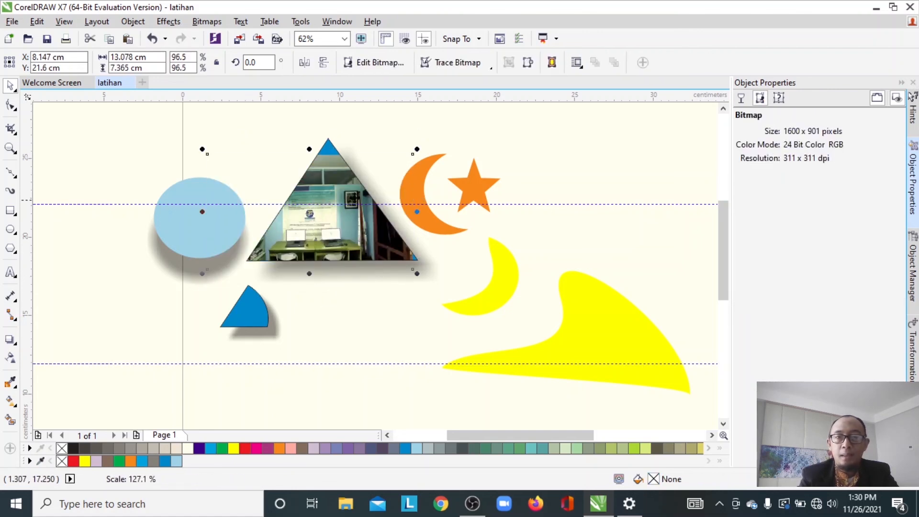
{"action": "left_click_drag", "start_coordinate": [417, 148], "coordinate": [458, 127]}
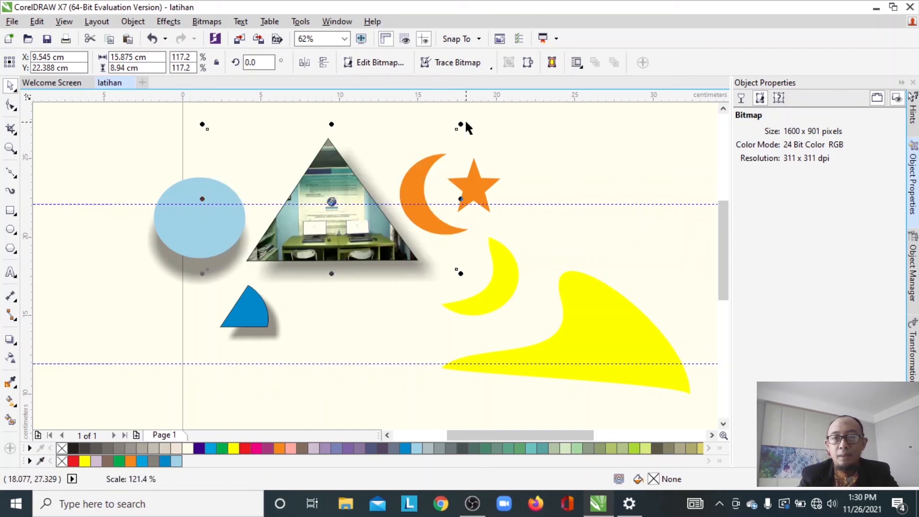
{"action": "mouse_move", "coordinate": [330, 235]}
{"action": "left_mouse_down"}
{"action": "mouse_move", "coordinate": [339, 236]}
{"action": "mouse_move", "coordinate": [318, 236]}
{"action": "left_mouse_up"}
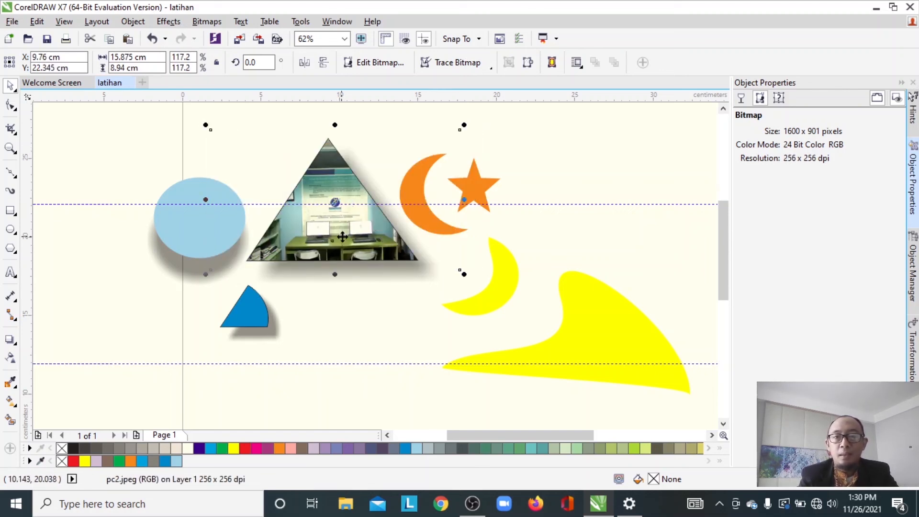
{"action": "left_click", "coordinate": [397, 301]}
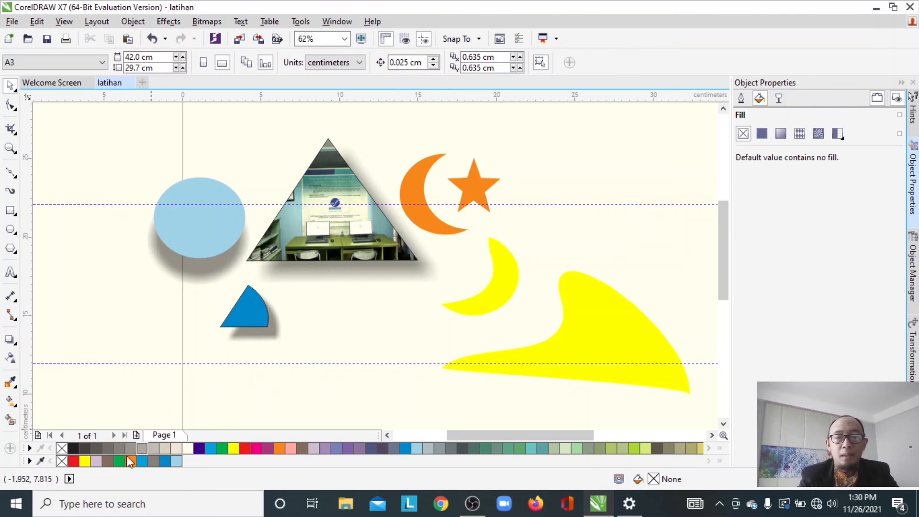
- Remove the outline from the PowerClip triangle
{"action": "left_click", "coordinate": [65, 450]}
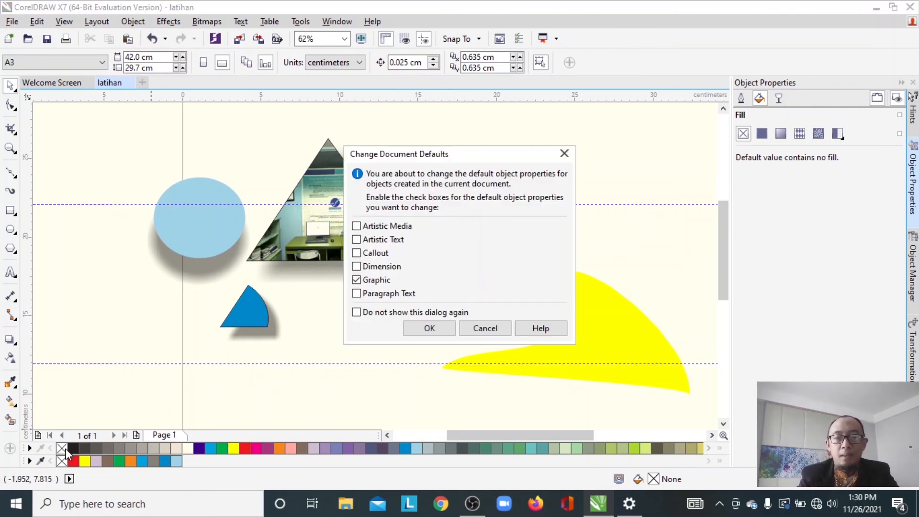
{"action": "left_click", "coordinate": [483, 329]}
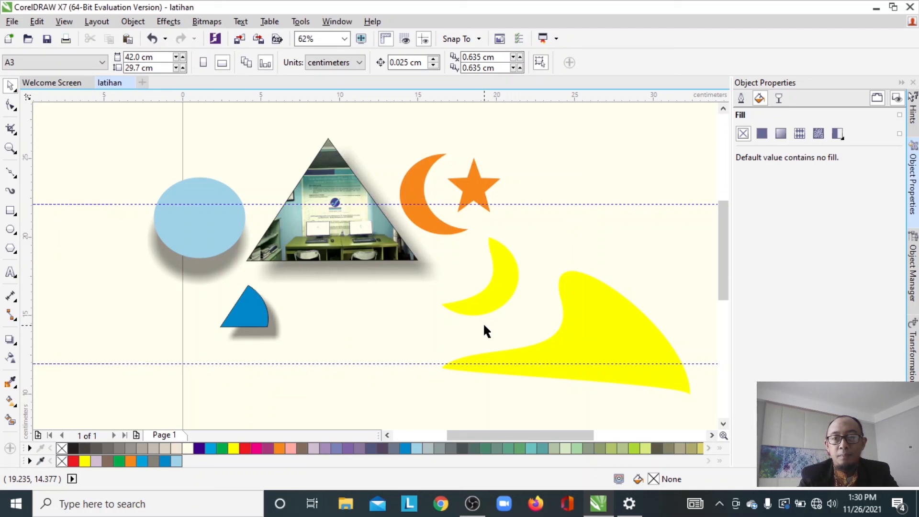
{"action": "left_click", "coordinate": [359, 211]}
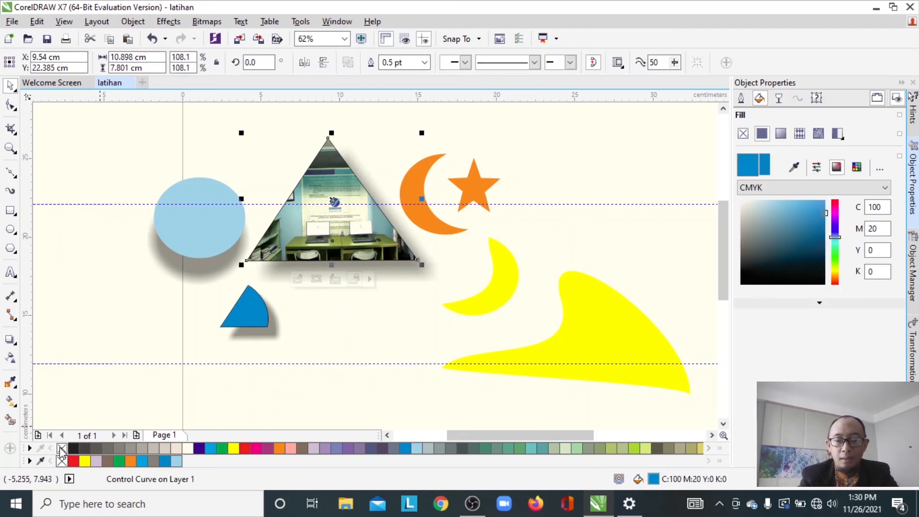
{"action": "right_click", "coordinate": [403, 336]}
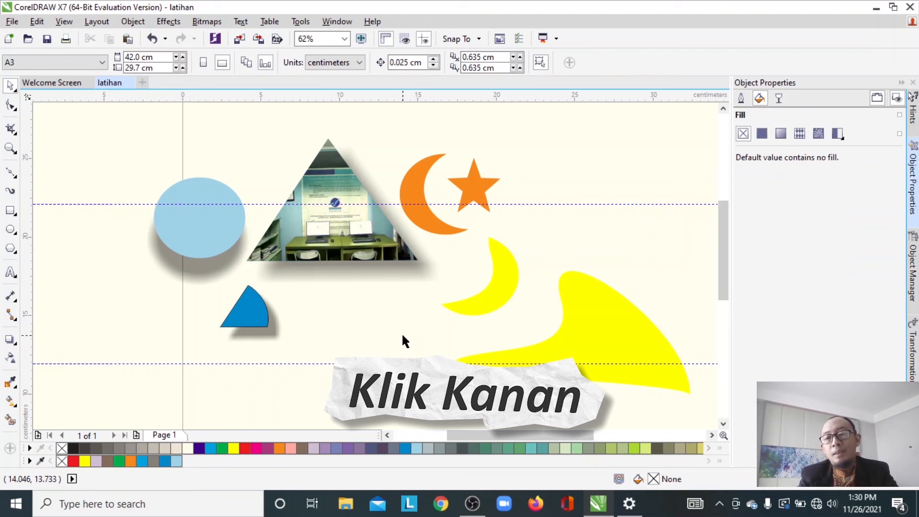